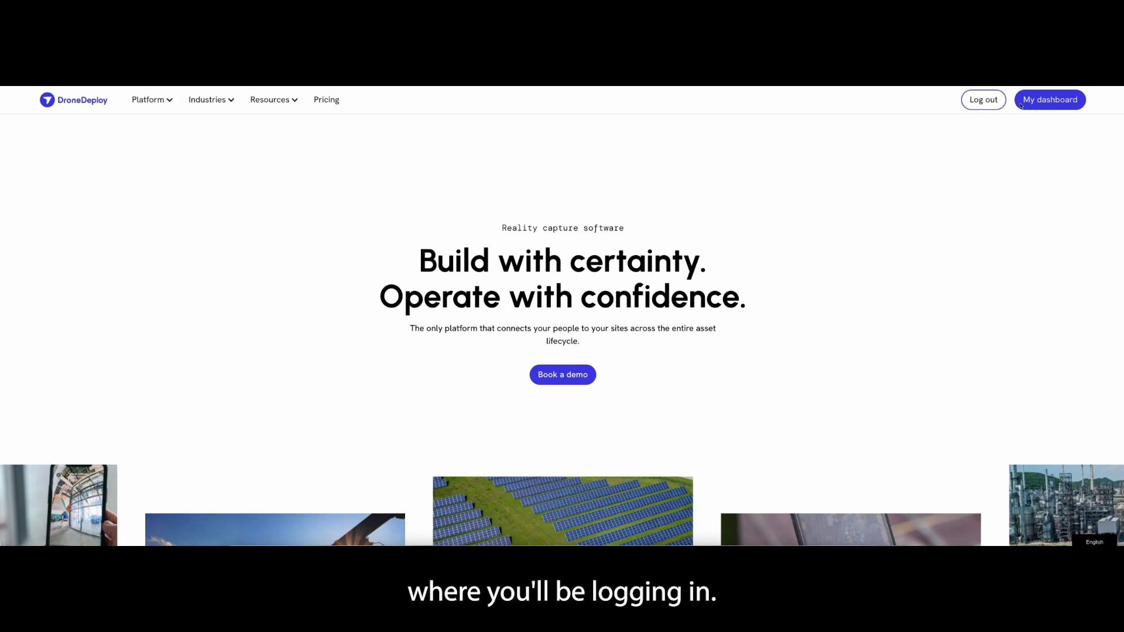
# - Go to the account dashboard and open the tancrid Sept project
pyautogui.click(1047, 100)
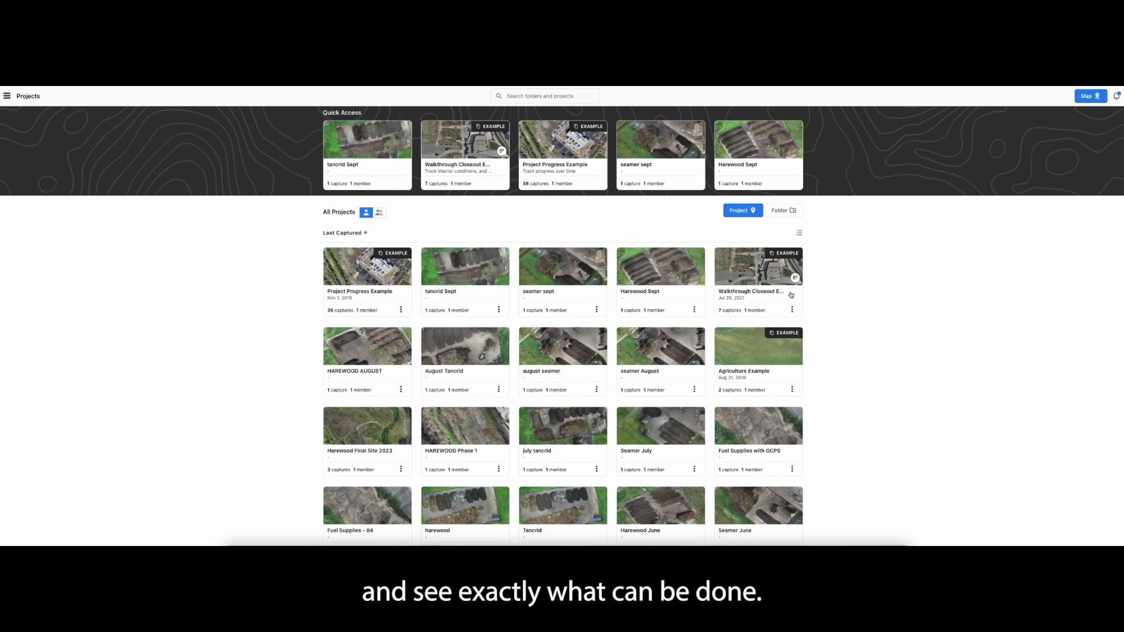
pyautogui.click(461, 269)
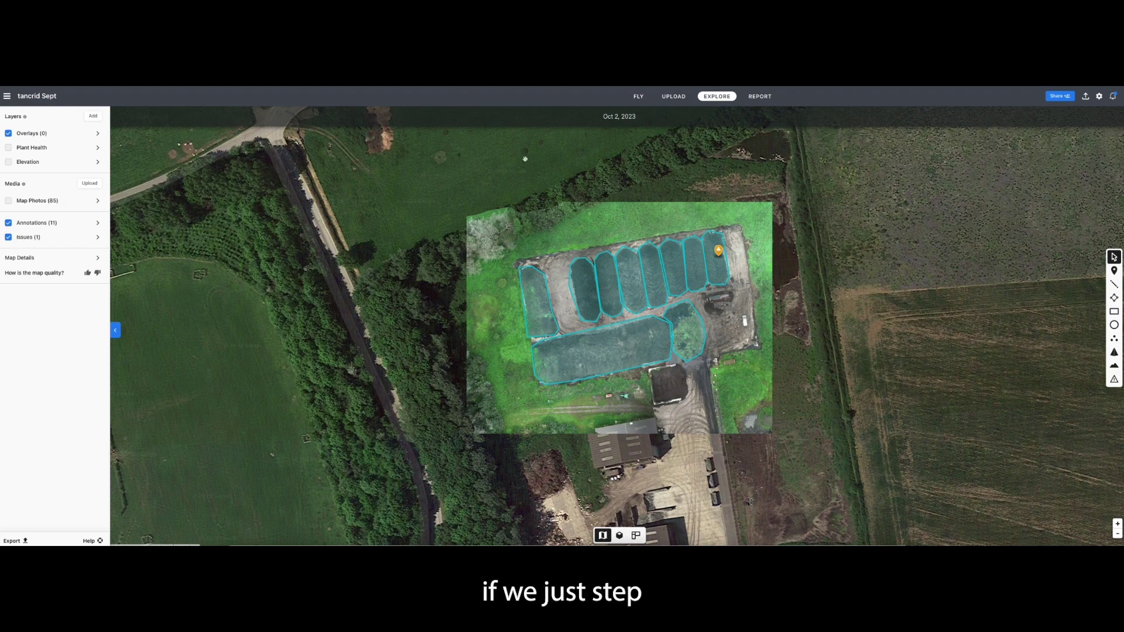
# - Look at the project's new media upload dialog and close it without choosing any files
pyautogui.click(672, 97)
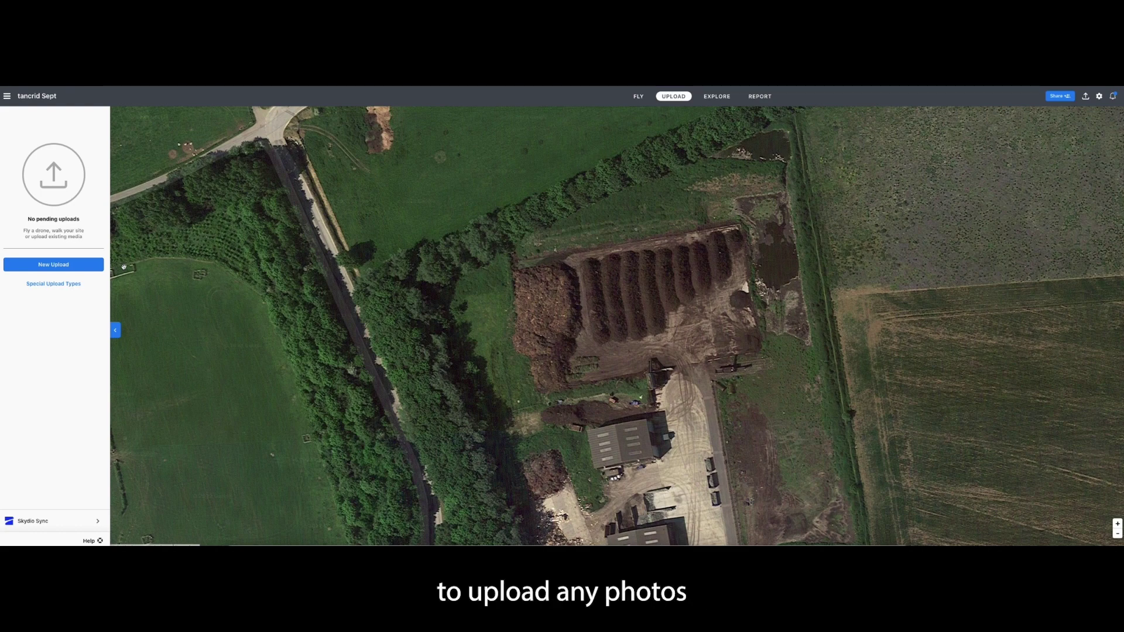
pyautogui.click(90, 270)
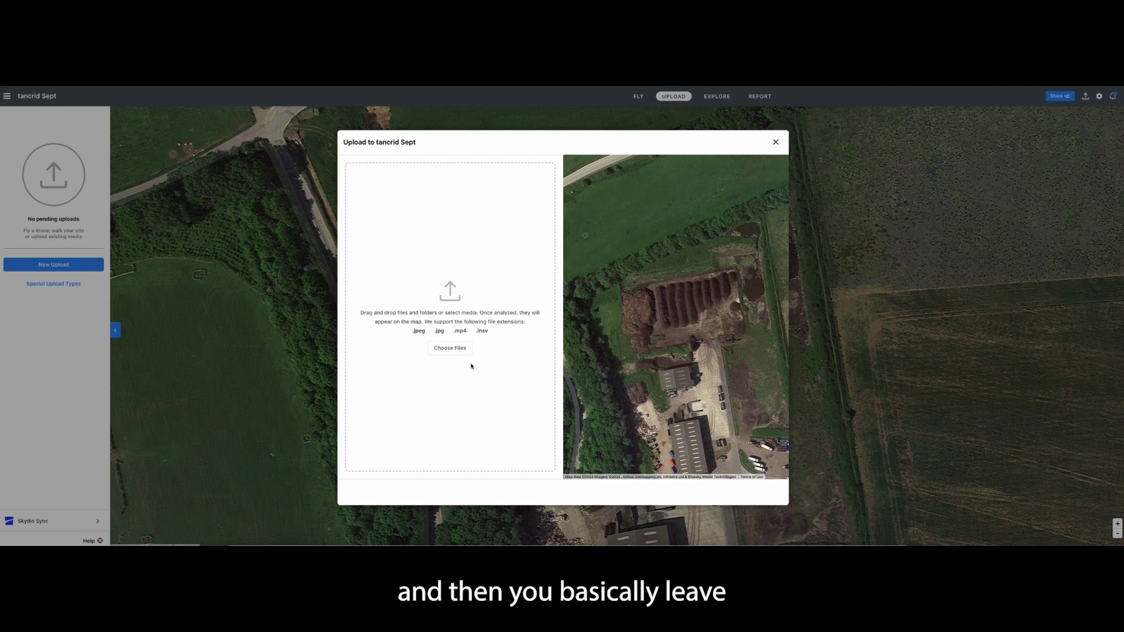
pyautogui.click(777, 143)
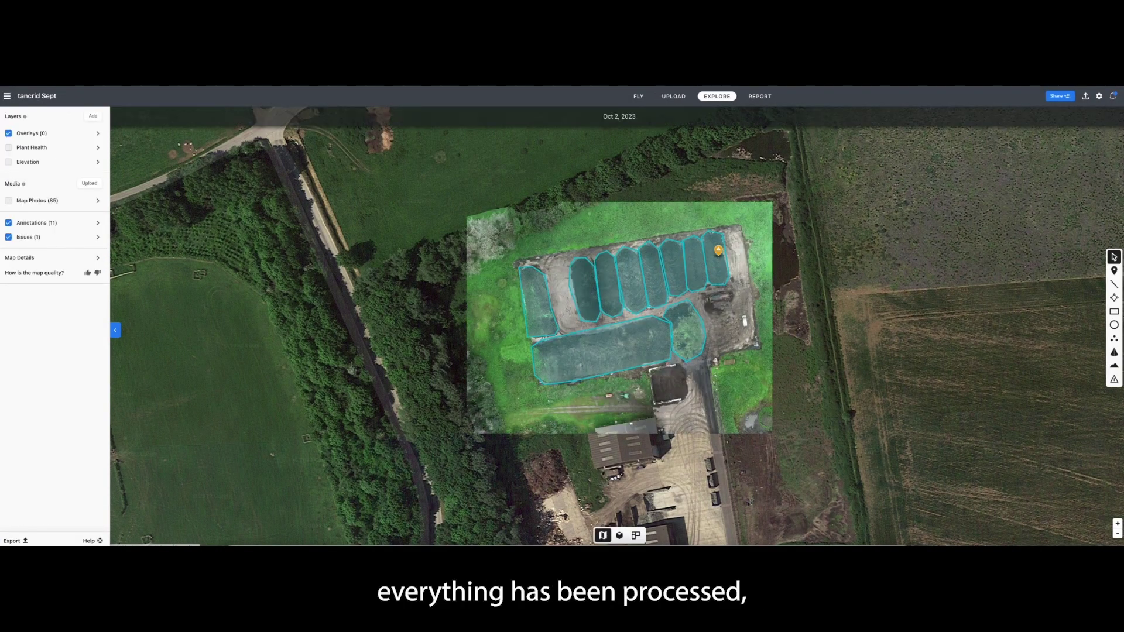
# - Reopen the tancrid Sept project from the project list and hide its existing annotations on the map
pyautogui.click(37, 96)
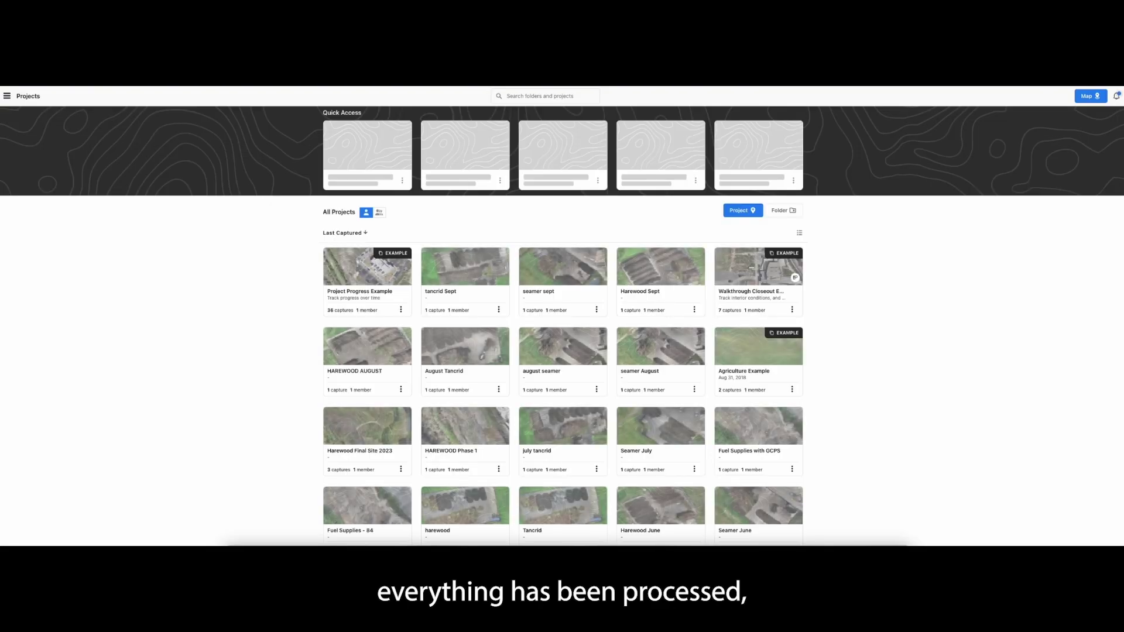
pyautogui.click(466, 276)
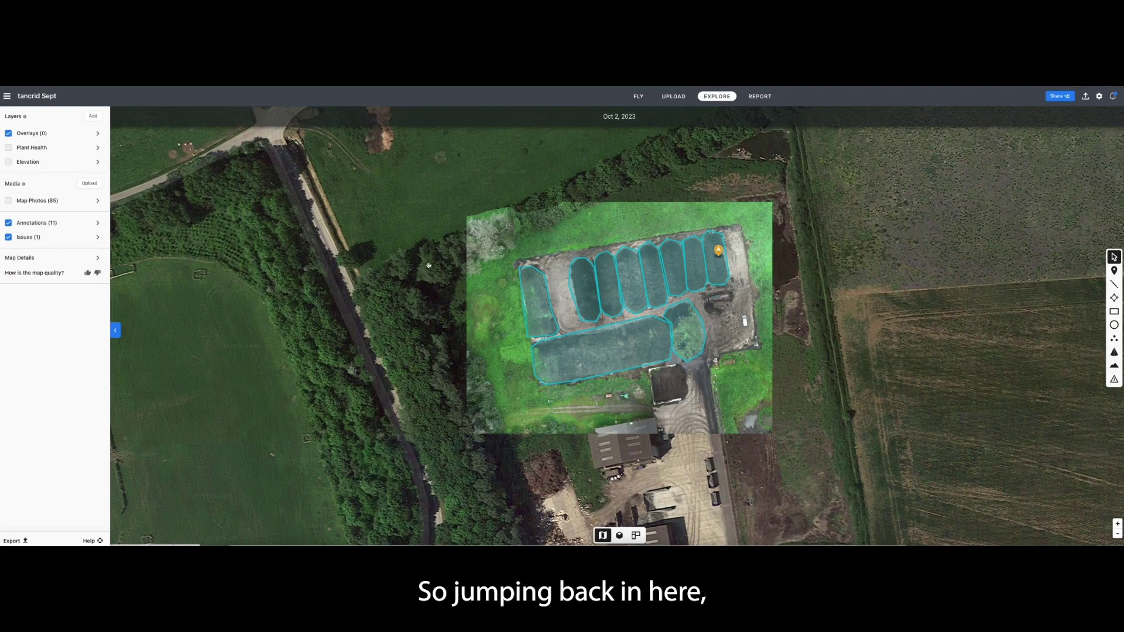
pyautogui.click(8, 223)
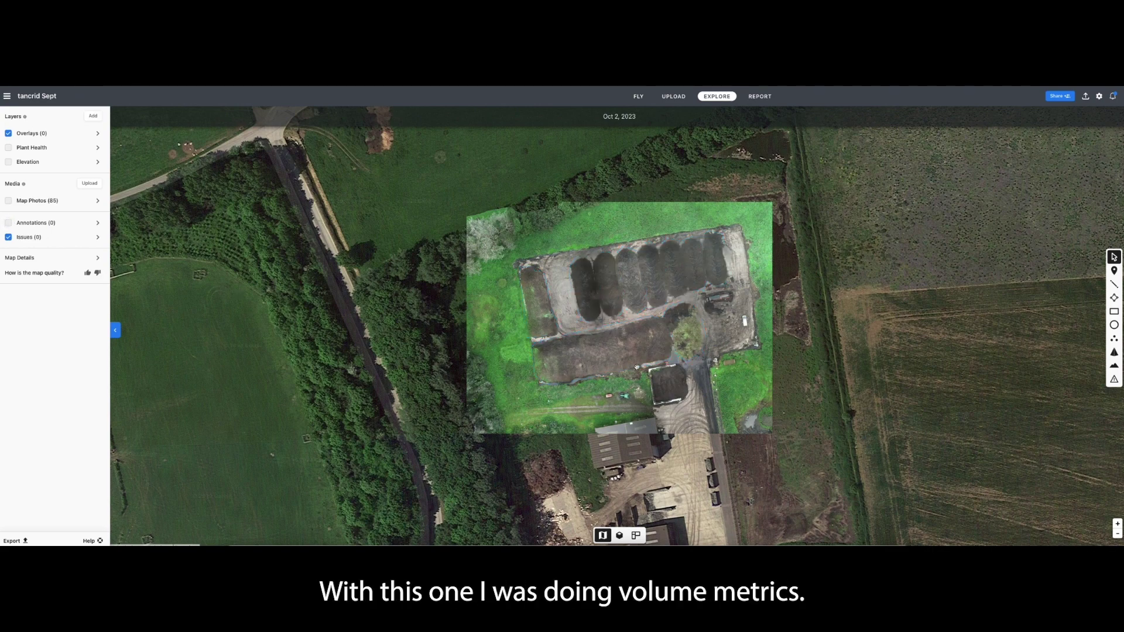
# - Outline the third stockpile from the east end of the upper row with a Volume measurement of about 222 m²
pyautogui.click(1114, 353)
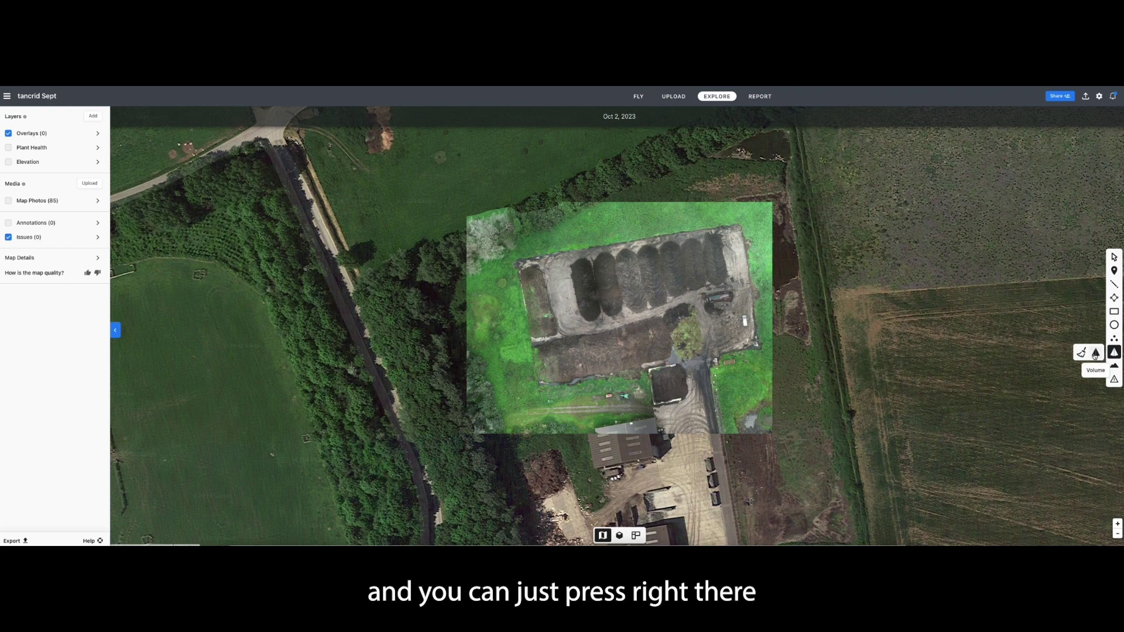
pyautogui.click(1096, 353)
pyautogui.click(659, 249)
pyautogui.click(665, 241)
pyautogui.click(678, 241)
pyautogui.click(681, 260)
pyautogui.click(685, 285)
pyautogui.click(687, 291)
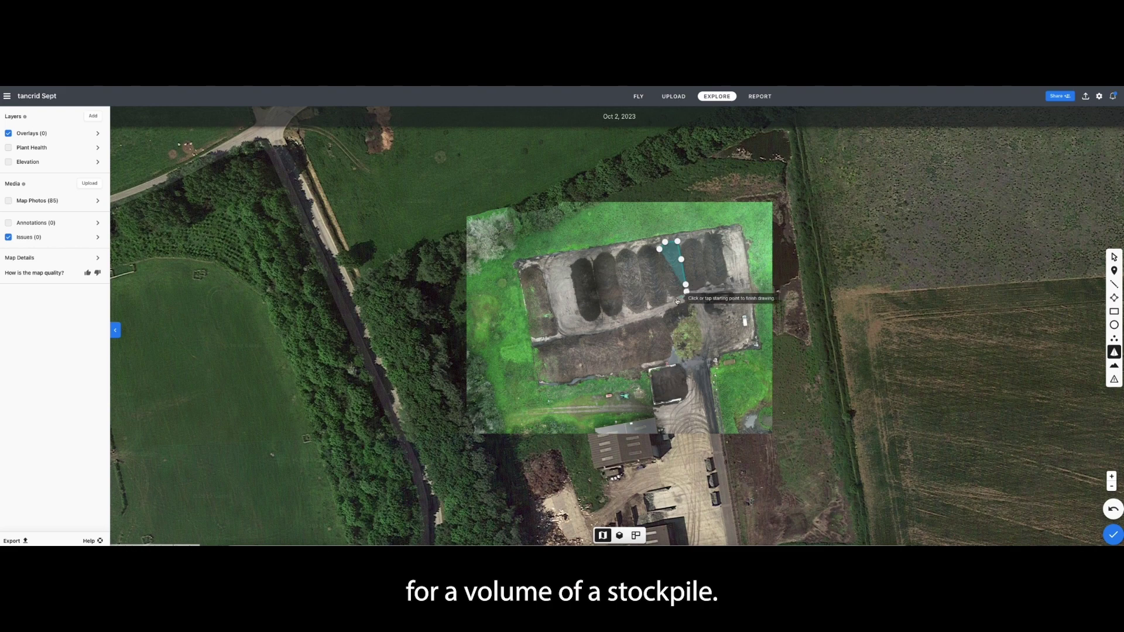
pyautogui.click(660, 250)
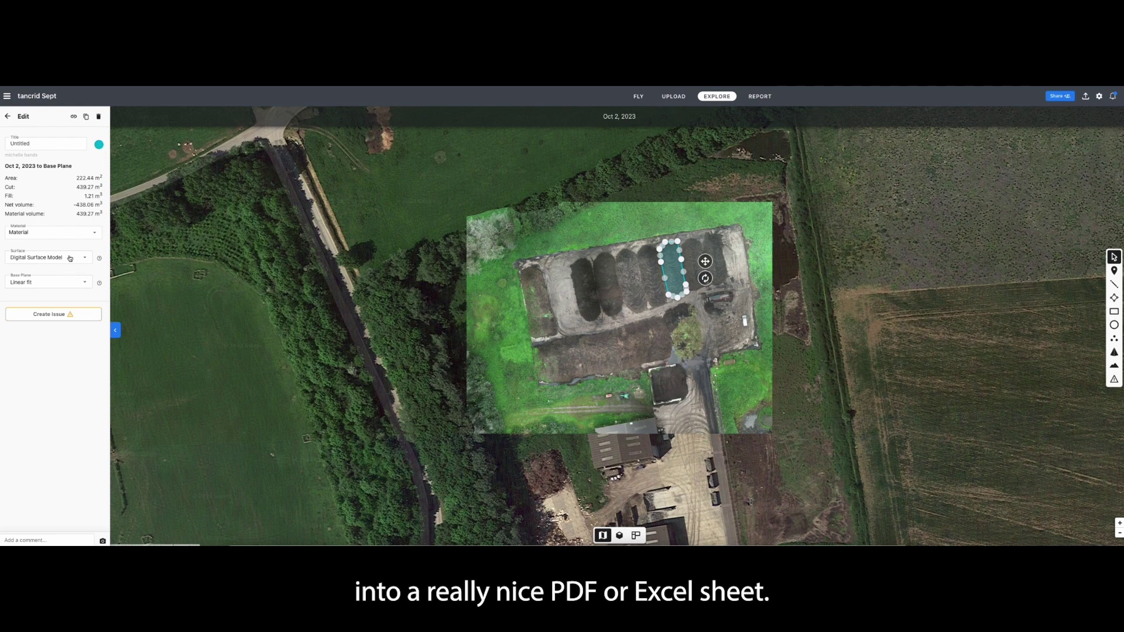
# - Check the volume's material choices and try the Digital Terrain Model surface before restoring Digital Surface Model
pyautogui.click(61, 233)
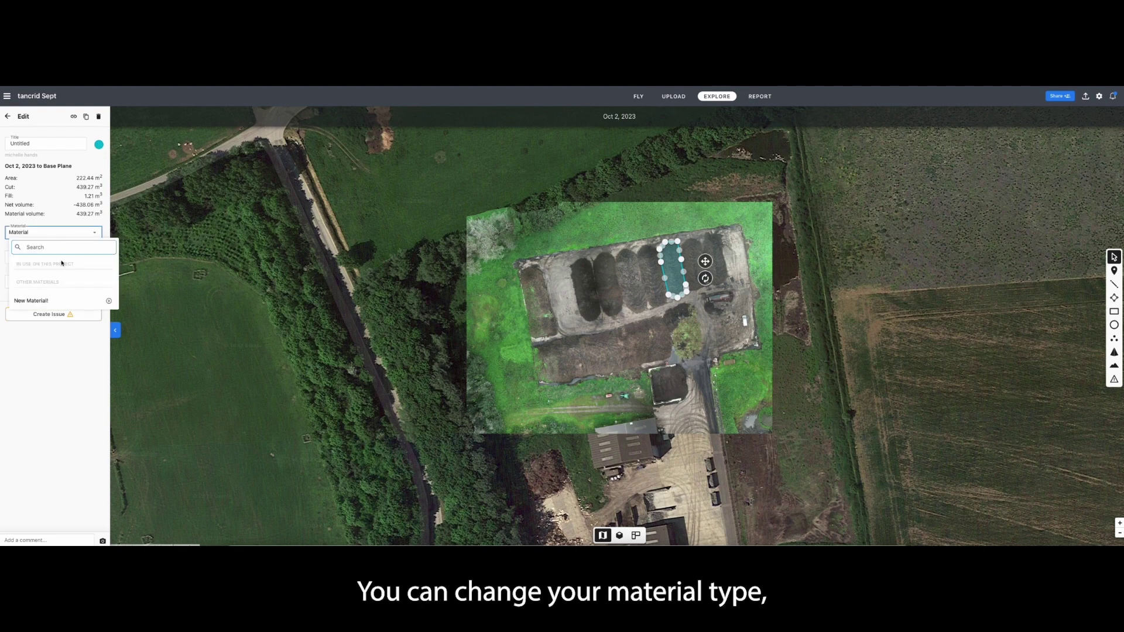
pyautogui.click(57, 217)
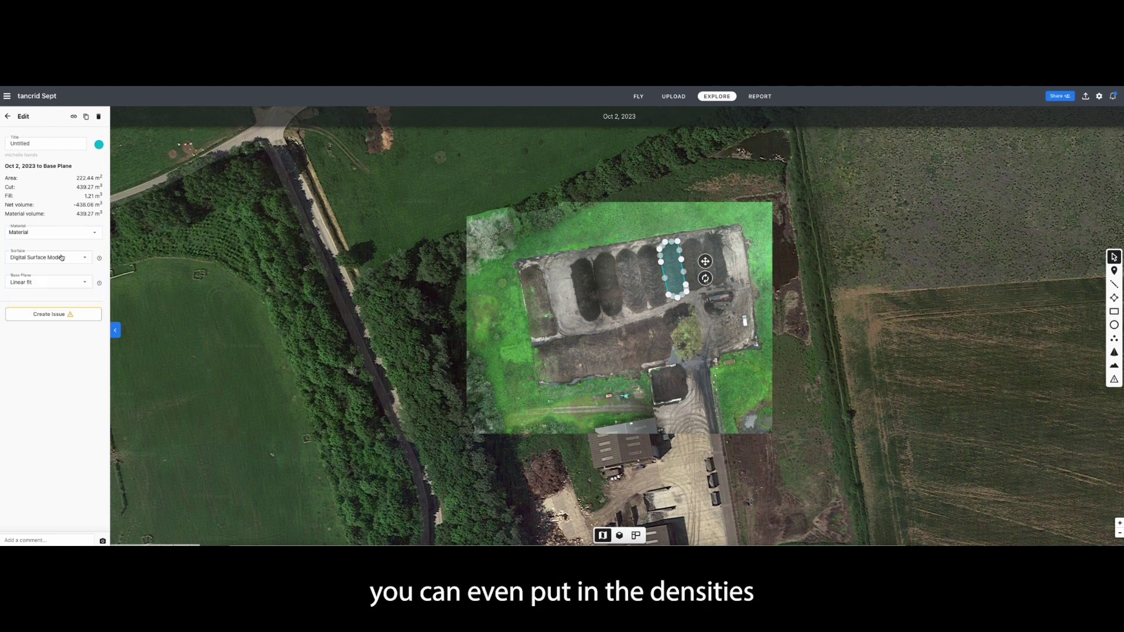
pyautogui.click(61, 257)
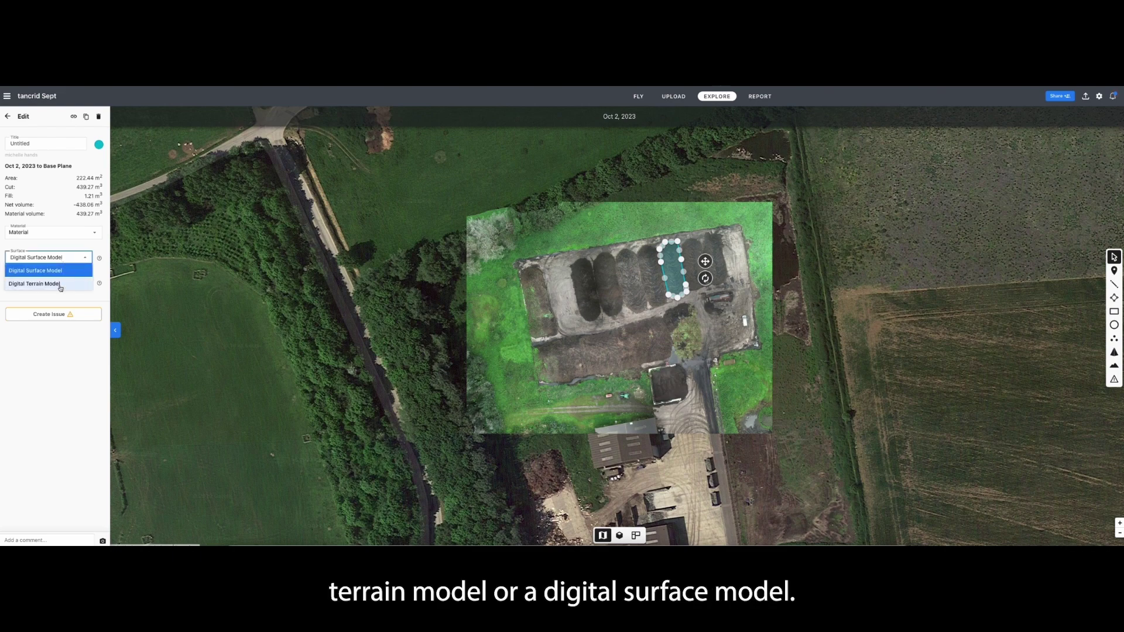
pyautogui.click(61, 284)
pyautogui.click(58, 257)
pyautogui.click(58, 271)
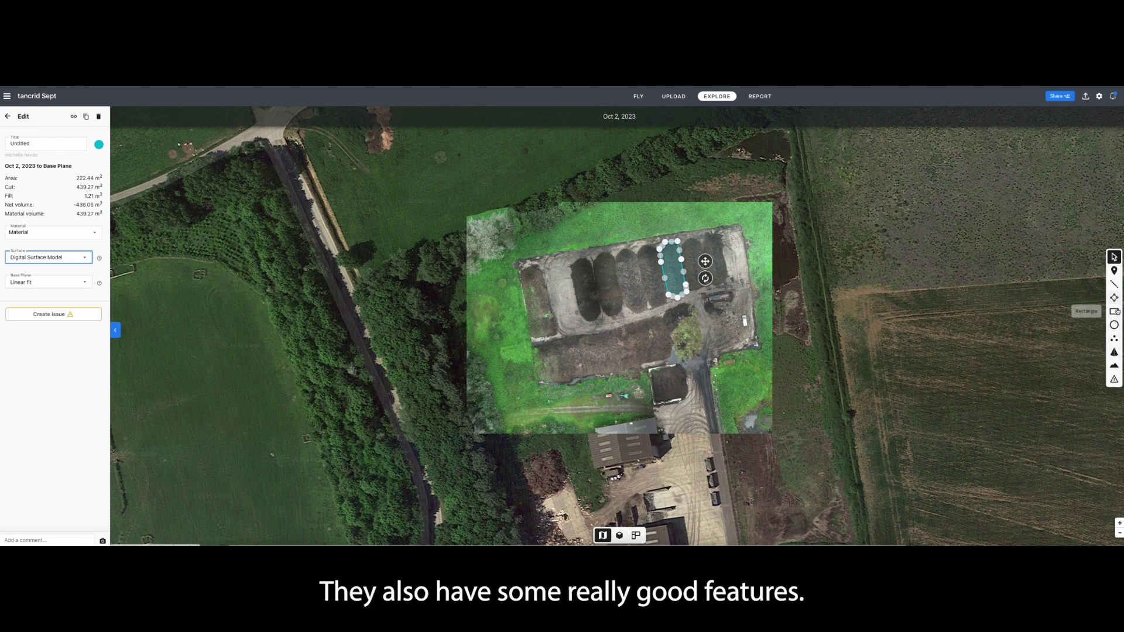
pyautogui.click(1114, 312)
pyautogui.click(1115, 299)
pyautogui.click(589, 253)
pyautogui.click(713, 232)
pyautogui.click(728, 296)
pyautogui.click(572, 325)
pyautogui.press('Escape')
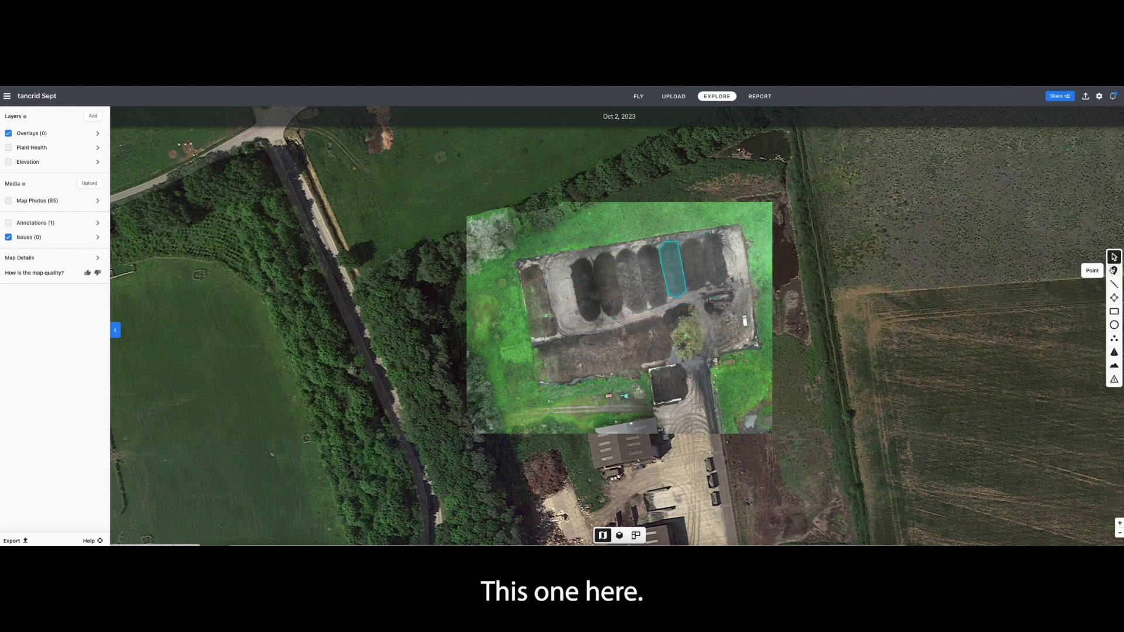
# - Place a point annotation on the stockpile immediately east of the measured one and close its details
pyautogui.click(1114, 270)
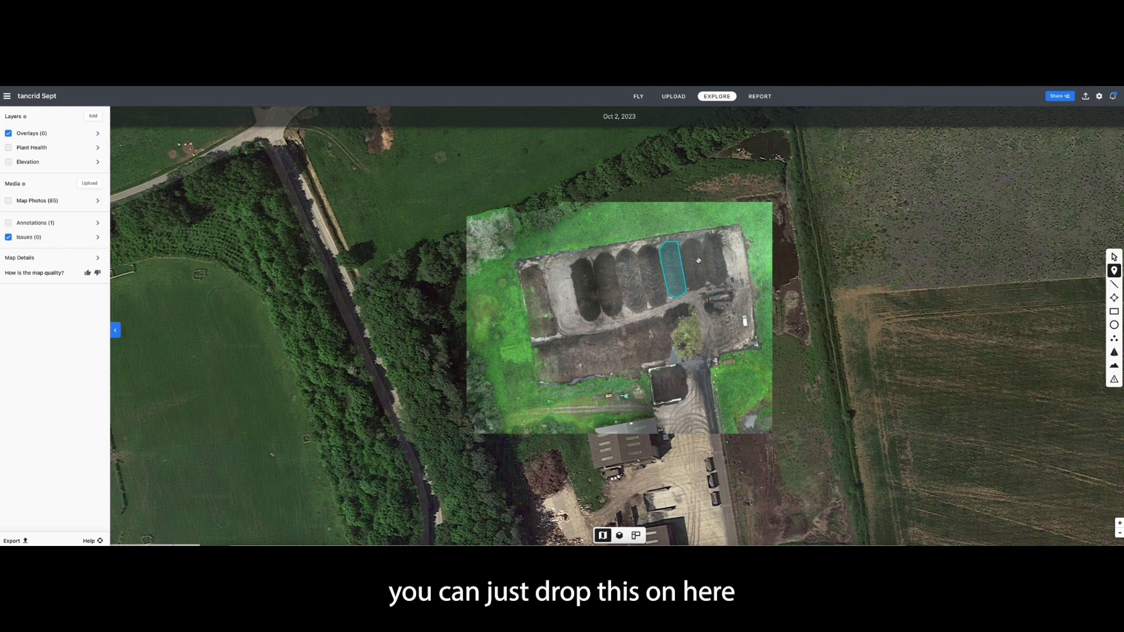
pyautogui.click(698, 262)
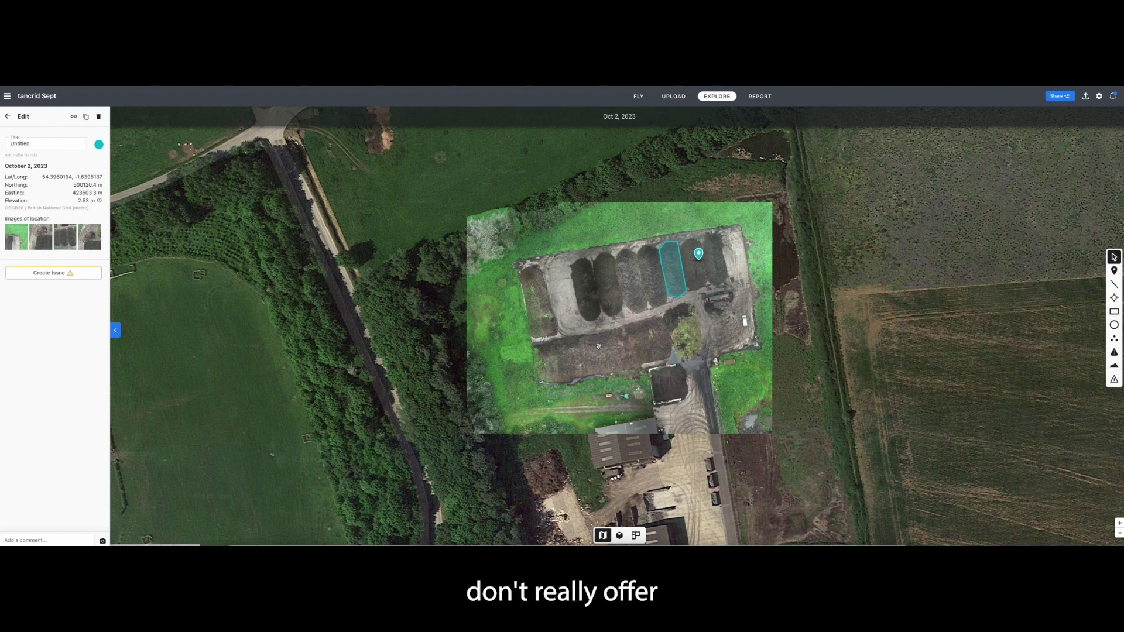
pyautogui.click(661, 314)
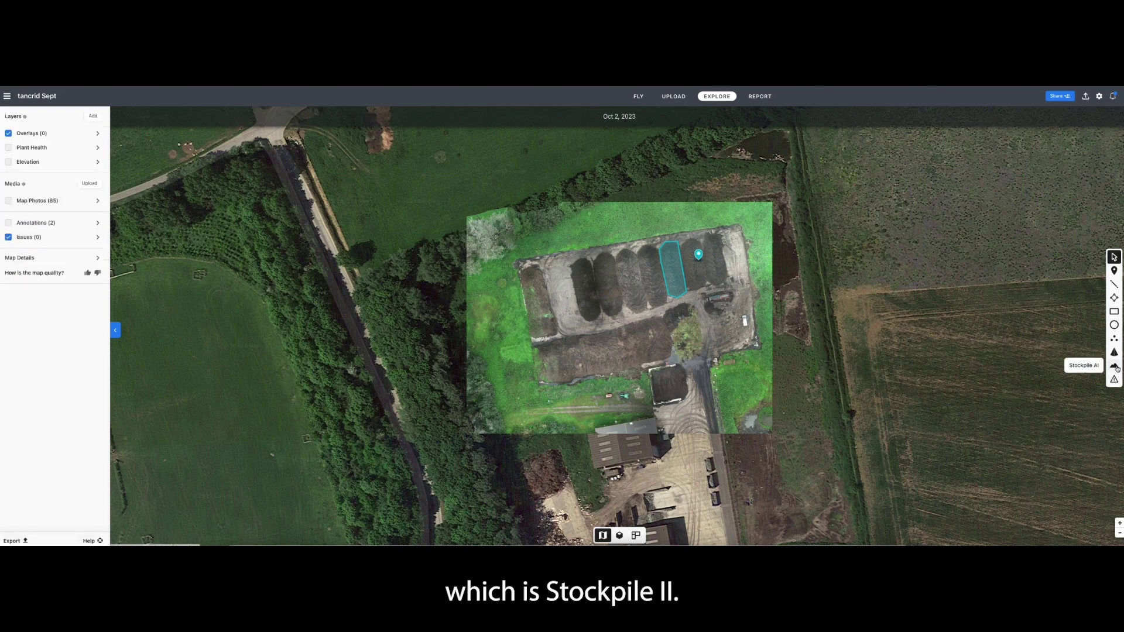
# - Preview Stockpile AI detection on the map and try a distance line along the south side of the upper stockpile row
pyautogui.click(1115, 366)
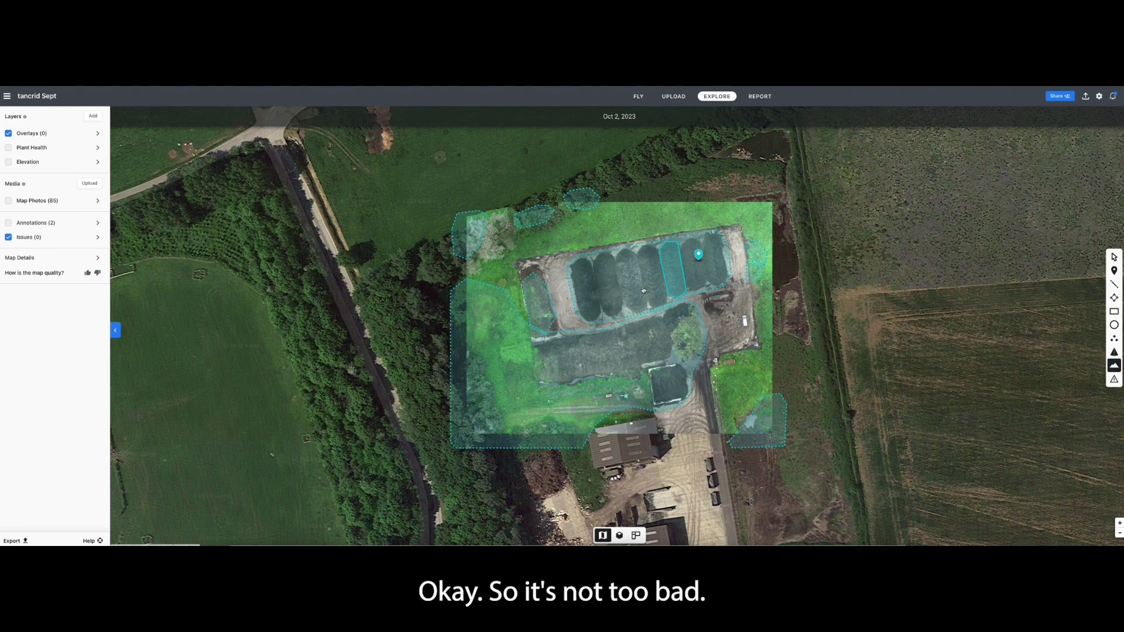
pyautogui.click(1114, 257)
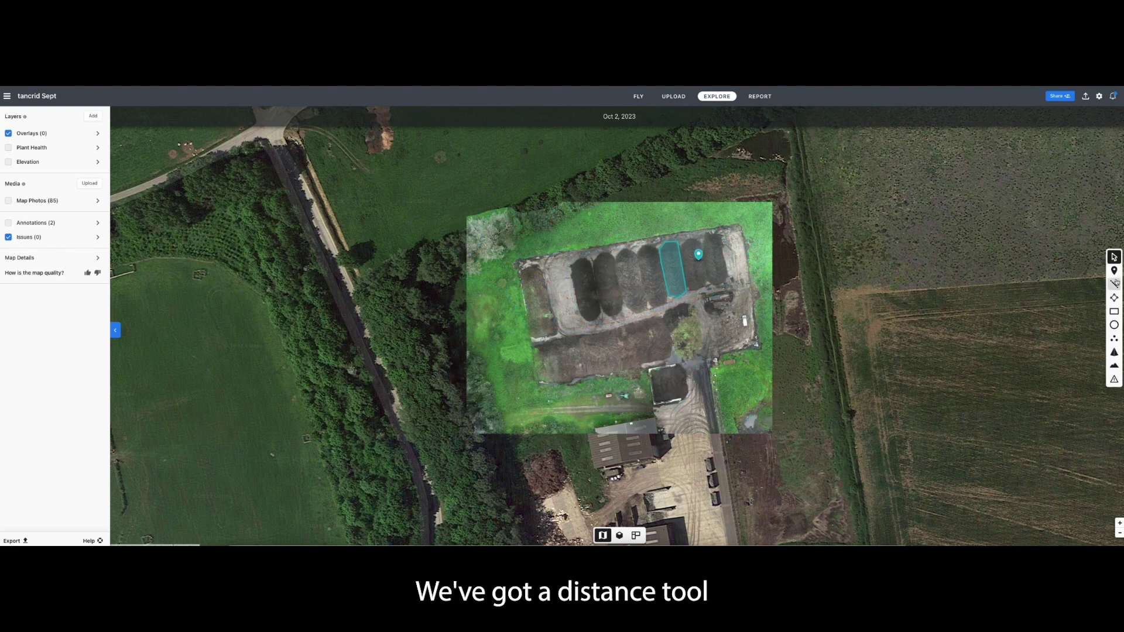
pyautogui.click(1116, 283)
pyautogui.click(721, 285)
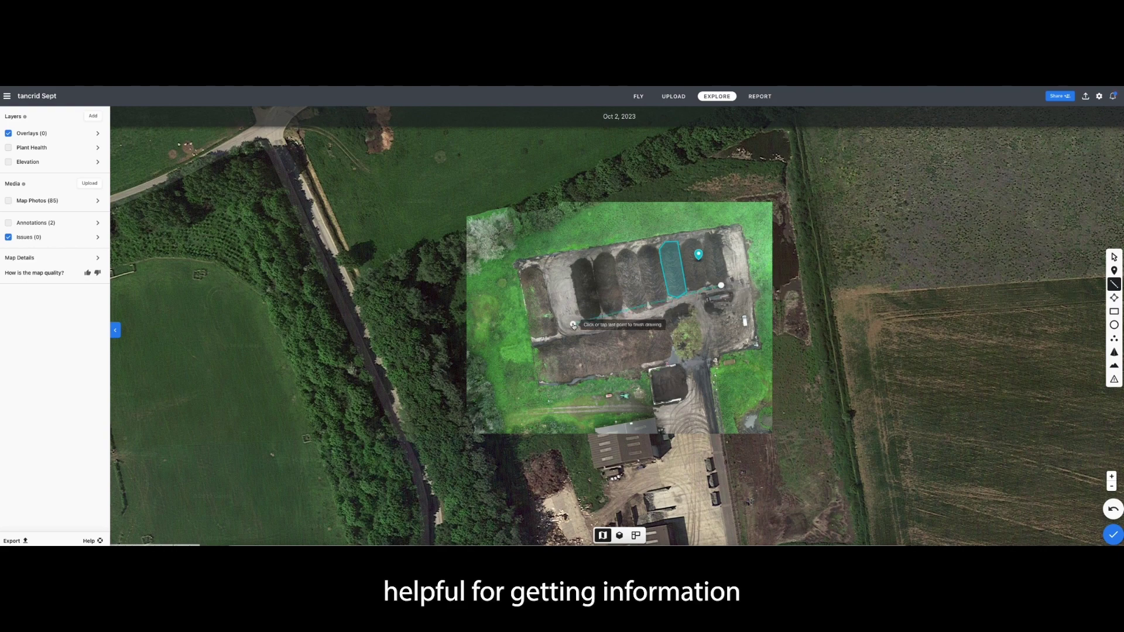
pyautogui.press('Escape')
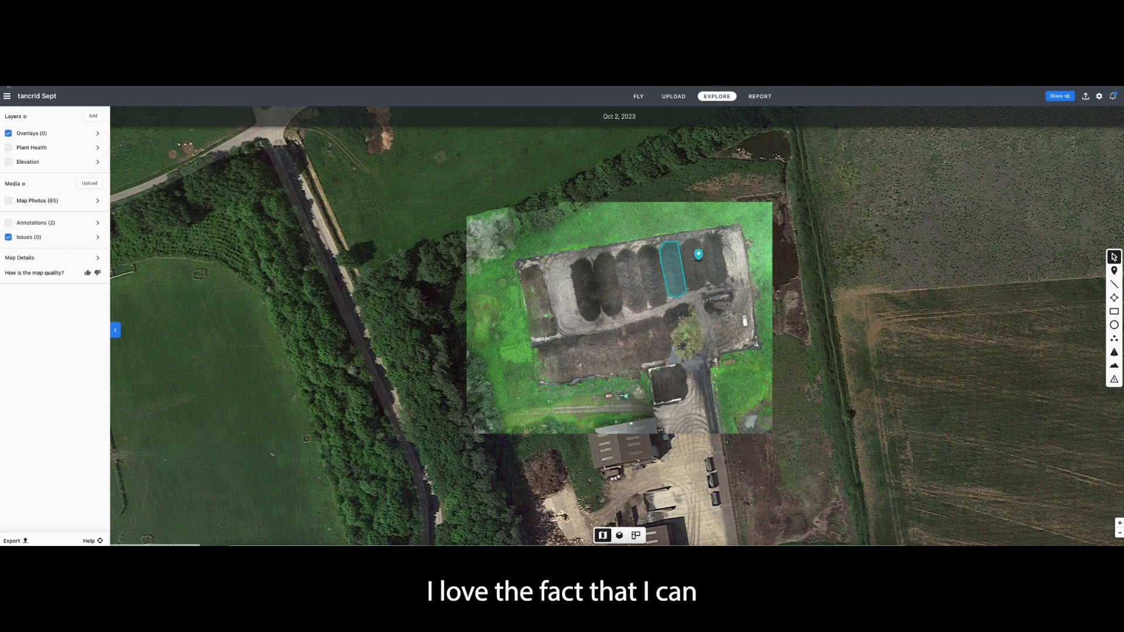
# - Examine the map's export options for the Digital Terrain Model, elevation with its resolution choices, and plant health
pyautogui.click(13, 541)
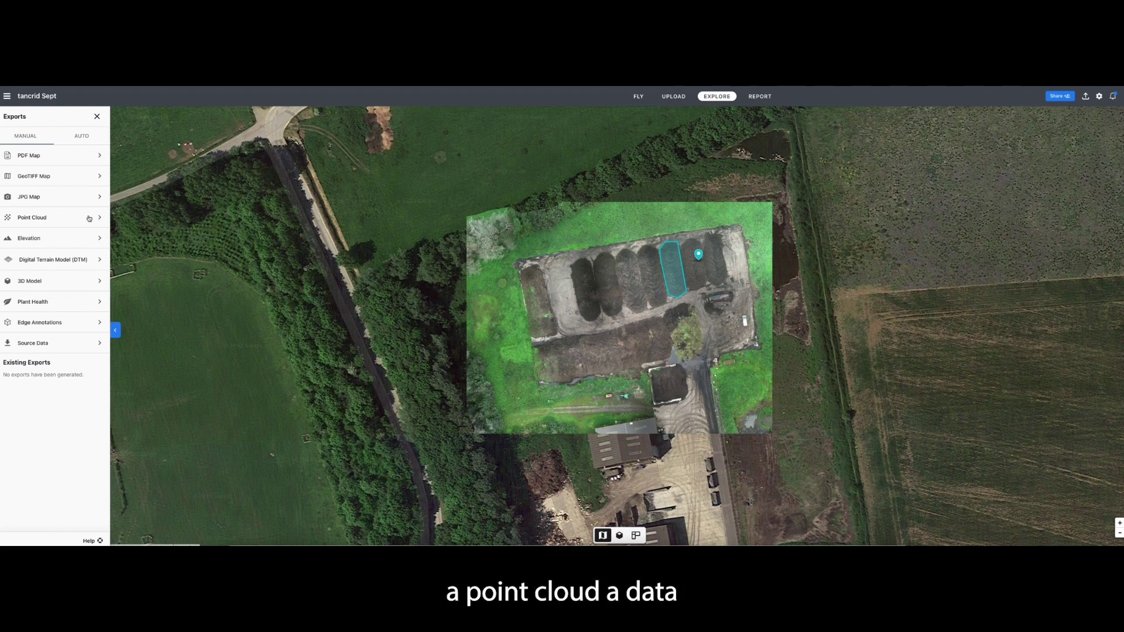
pyautogui.click(79, 265)
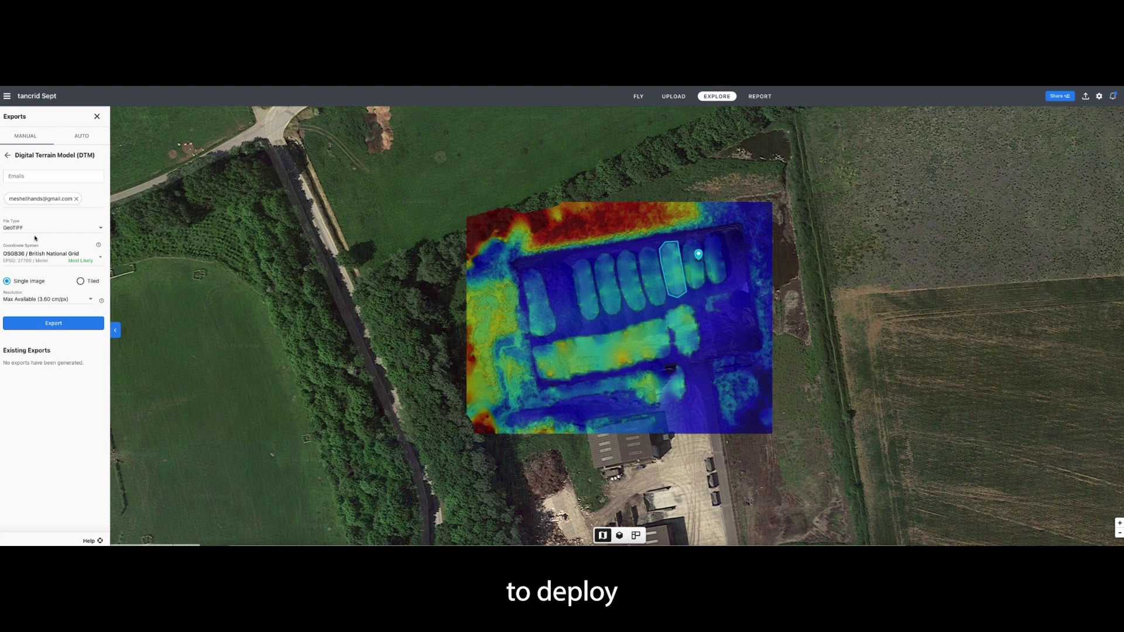
pyautogui.click(8, 155)
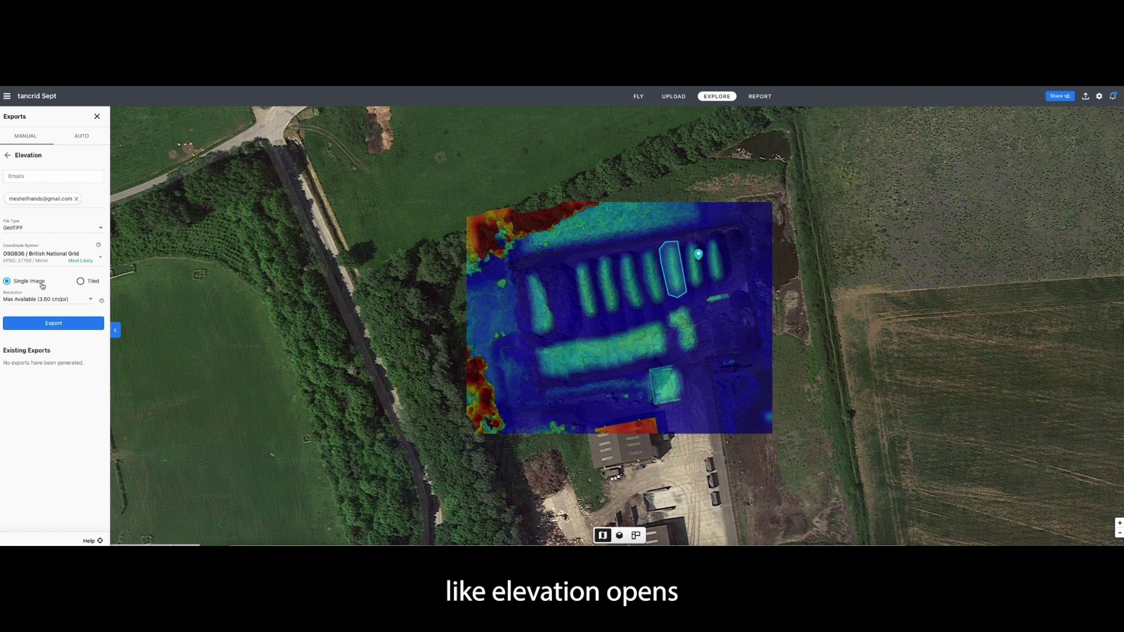
pyautogui.click(44, 299)
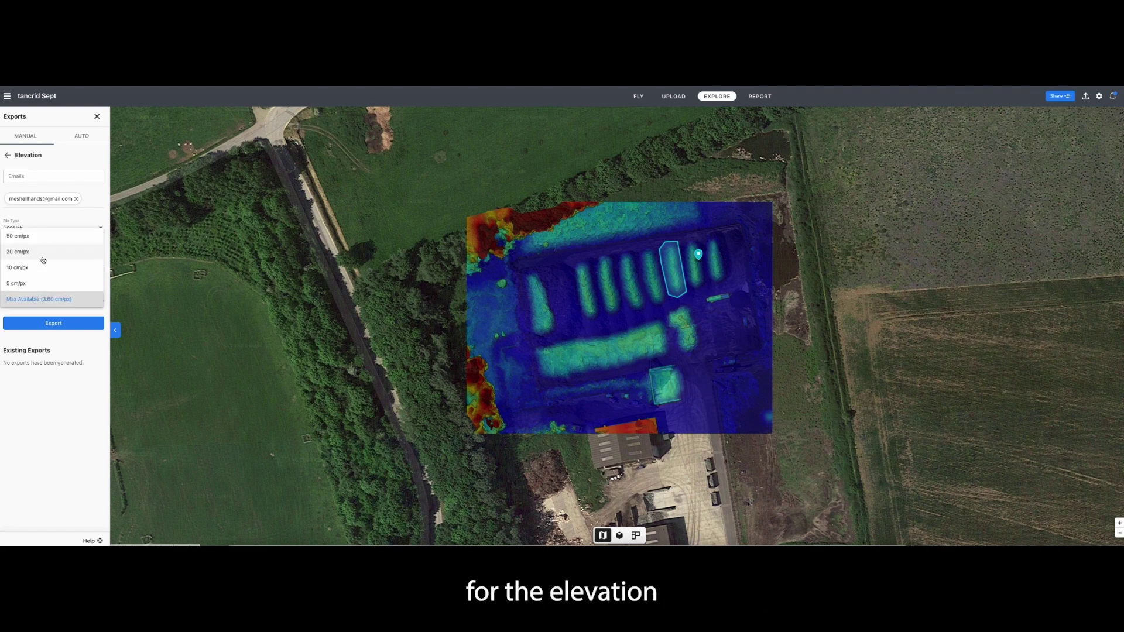
pyautogui.click(39, 373)
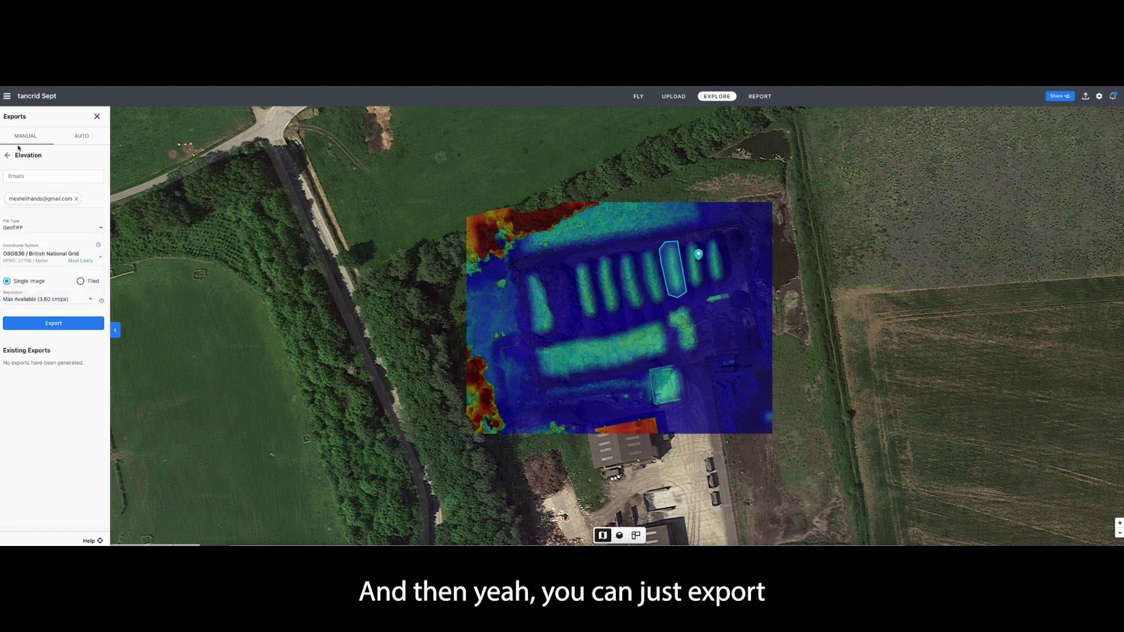
pyautogui.click(8, 155)
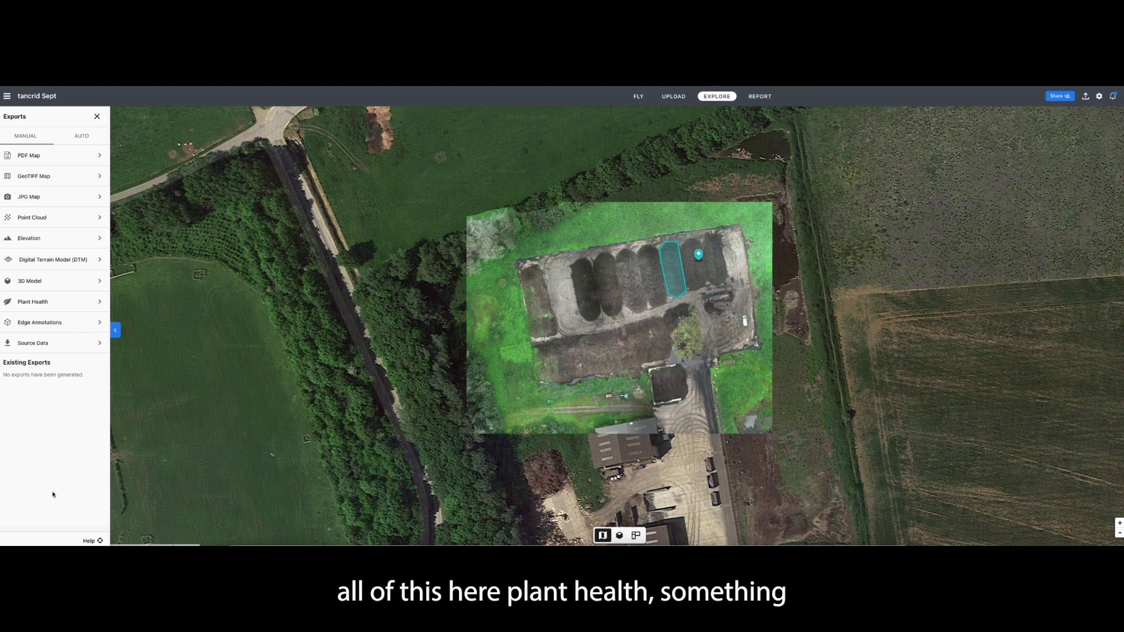
pyautogui.click(67, 302)
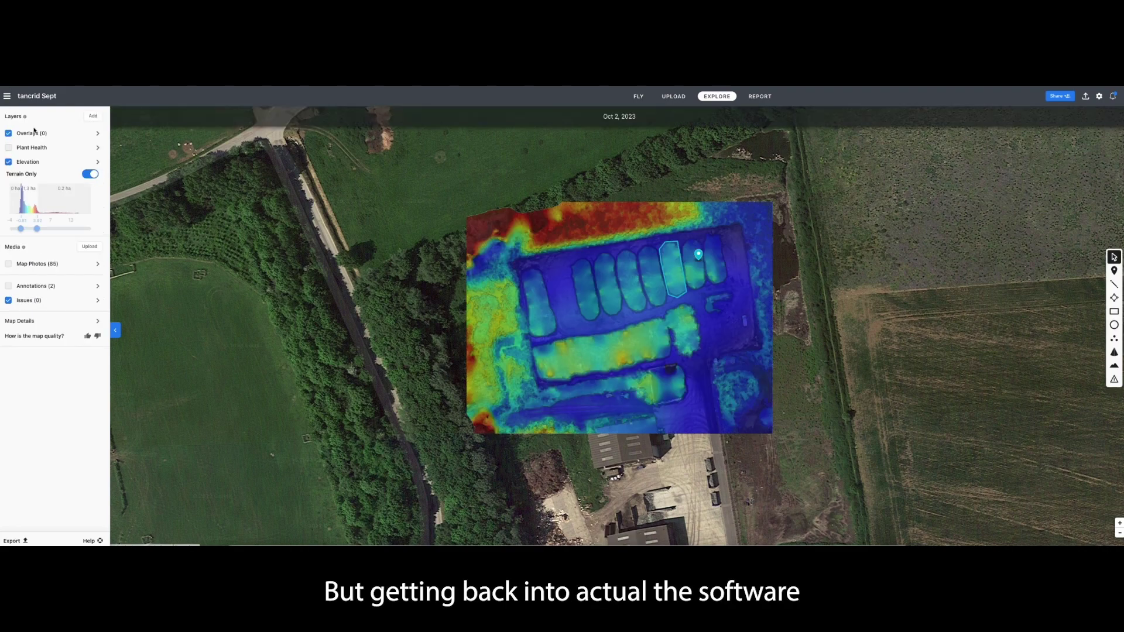
# - Open the Harewood Sept project from the project list and look at its map and upload page
pyautogui.click(6, 96)
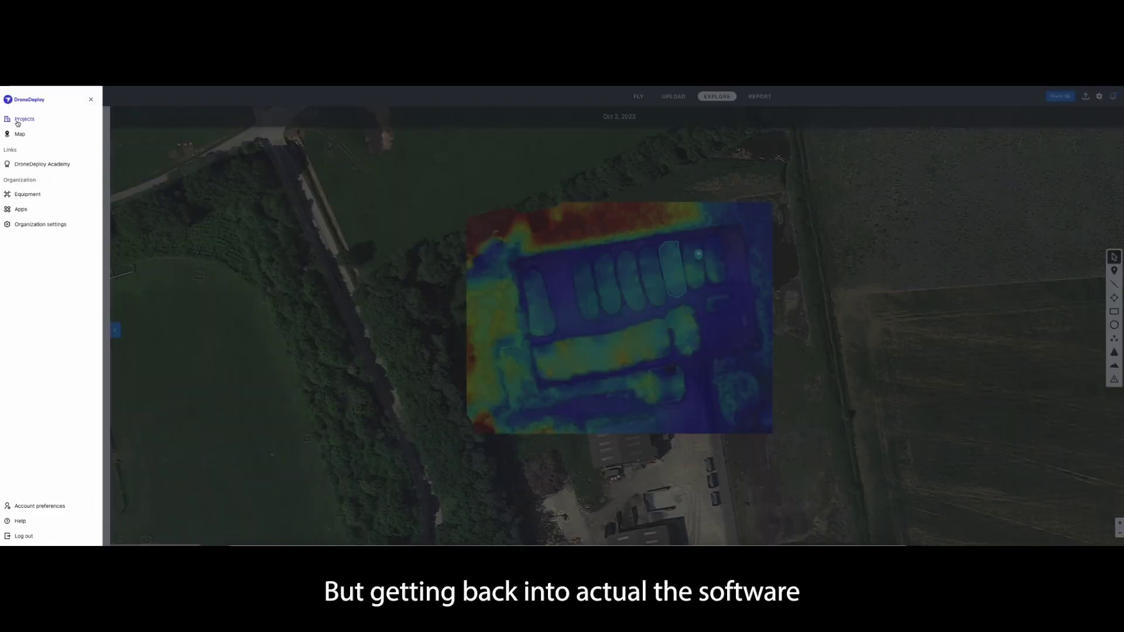
pyautogui.click(19, 124)
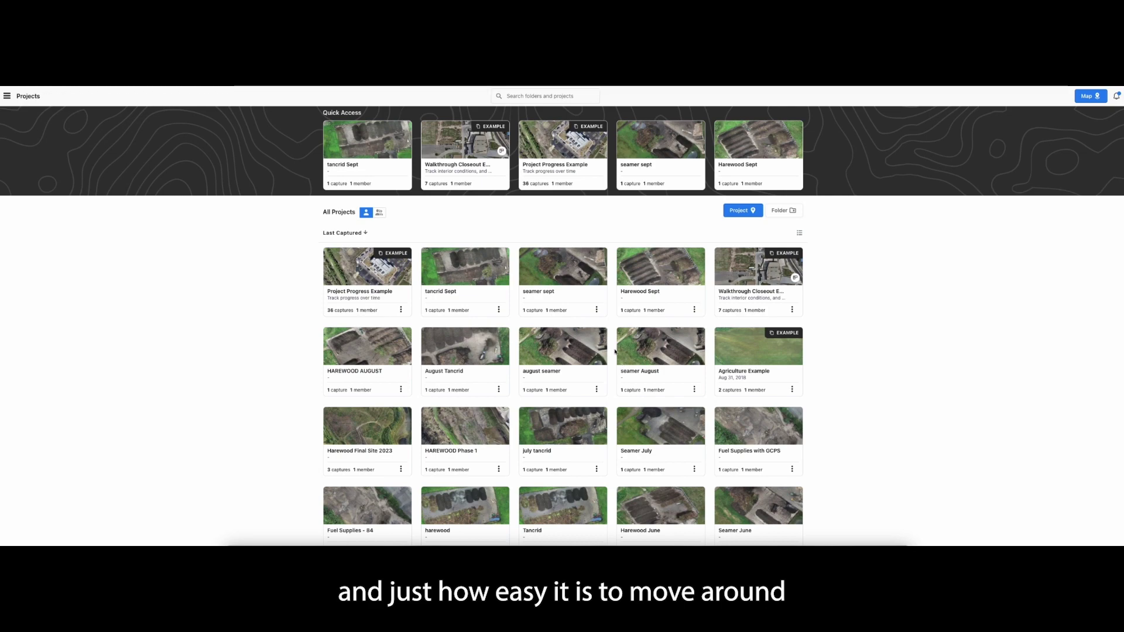
pyautogui.click(659, 277)
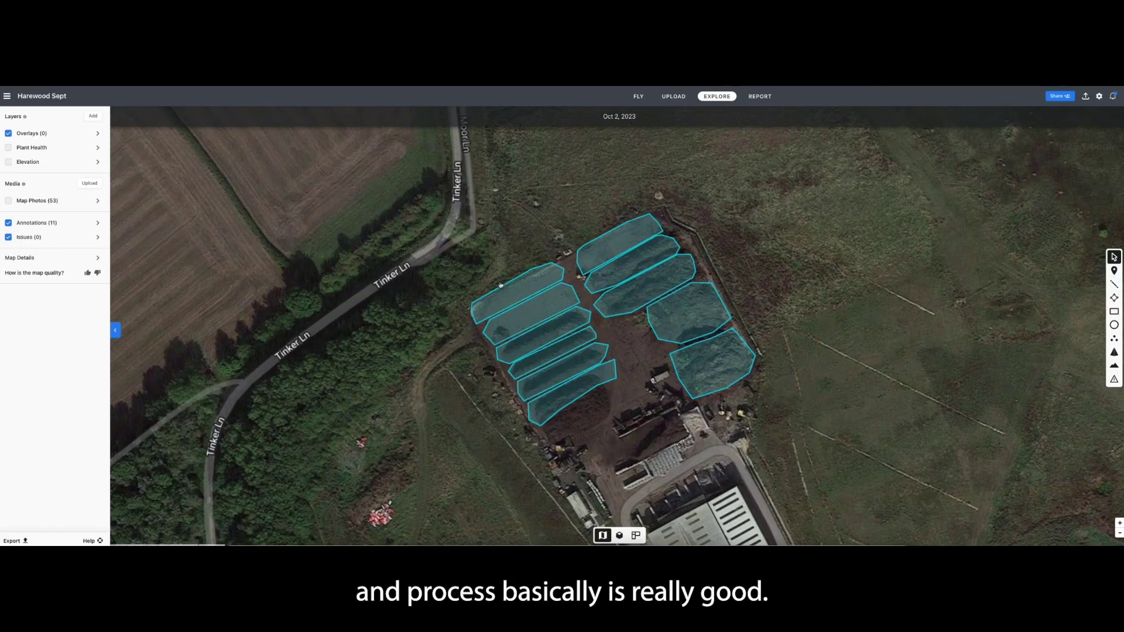
pyautogui.click(673, 97)
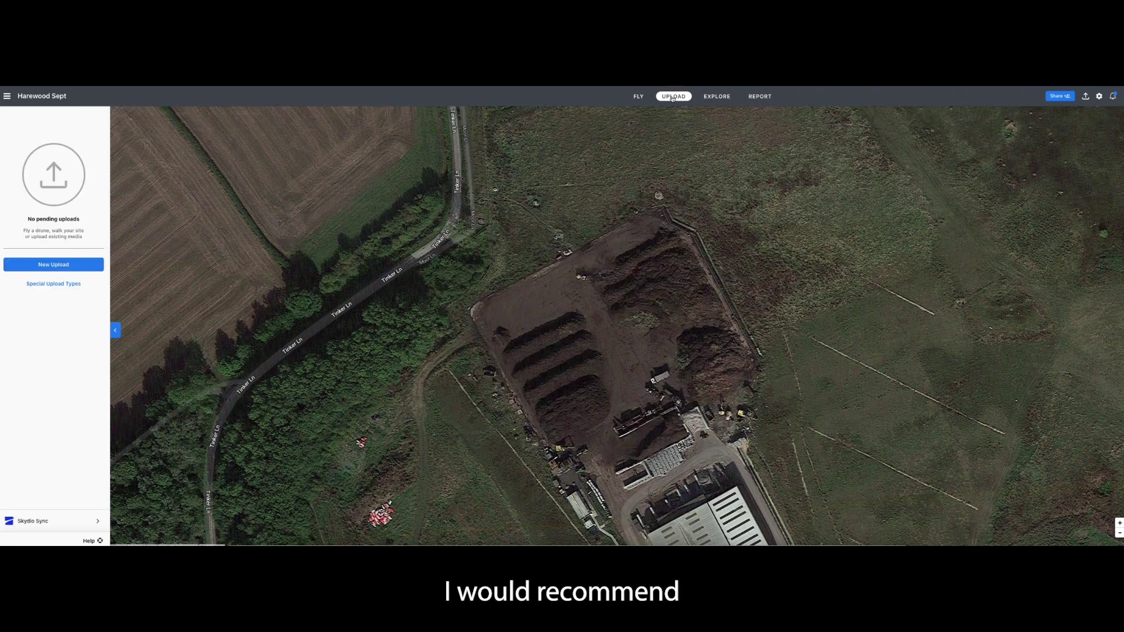
pyautogui.click(716, 96)
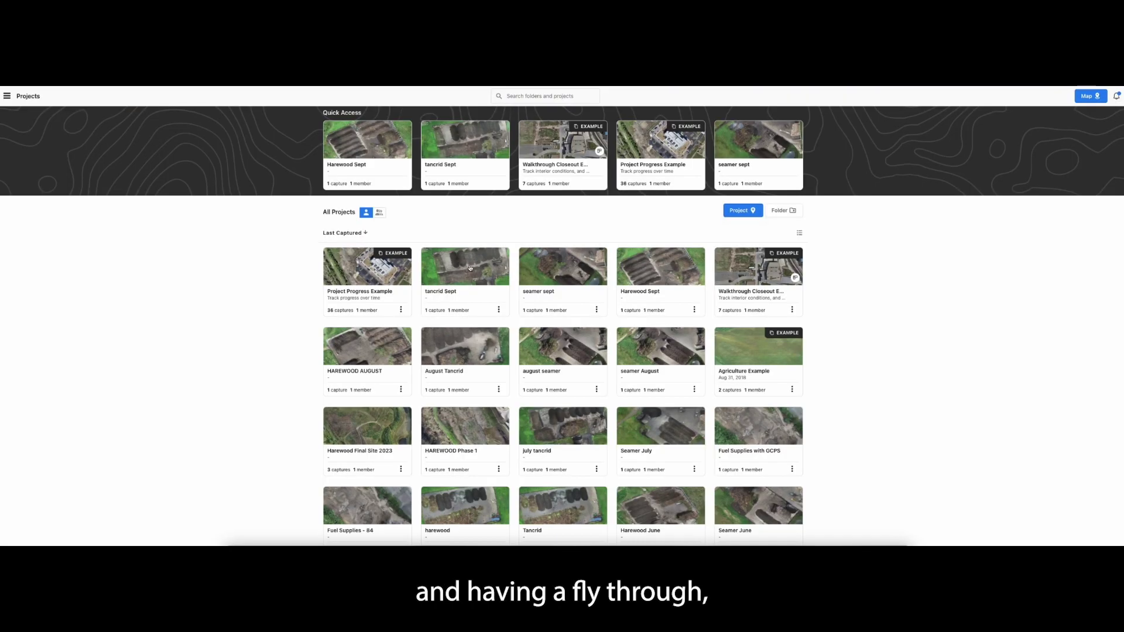
# - Open the tancrid Sept project, show its map photo locations over the elevation map and inspect one in the western part of the yard
pyautogui.click(469, 263)
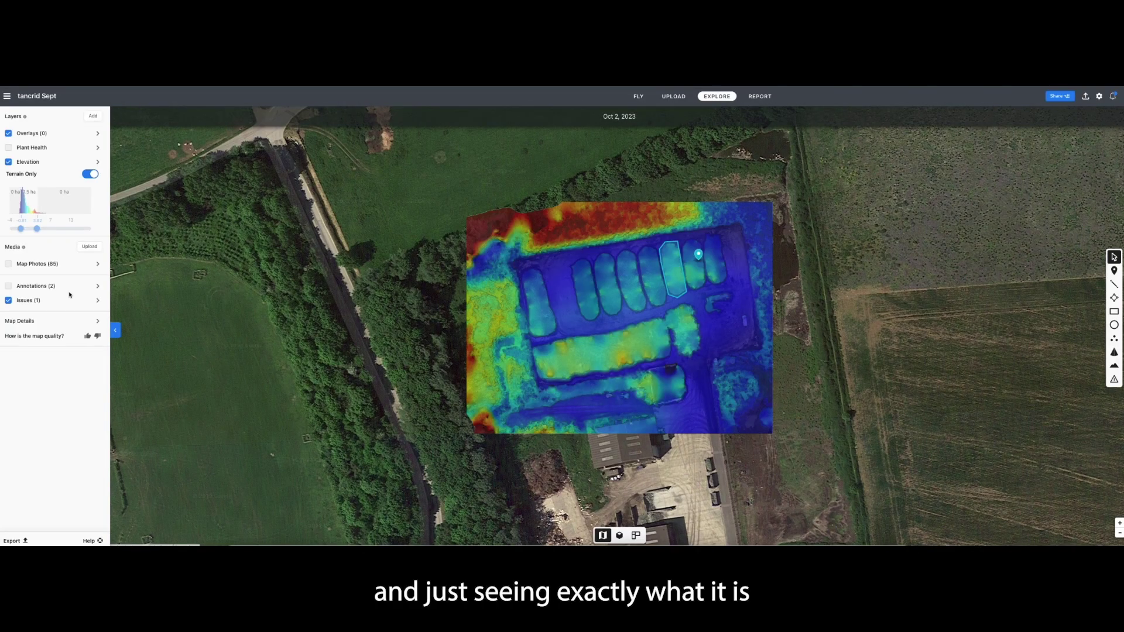
pyautogui.click(10, 268)
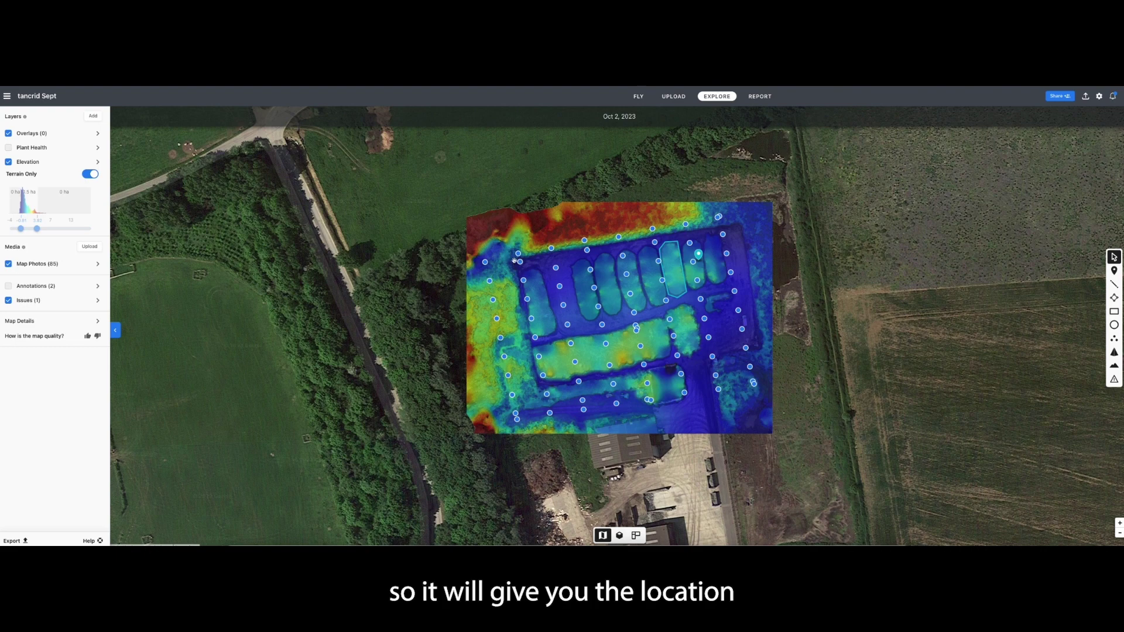
pyautogui.click(564, 307)
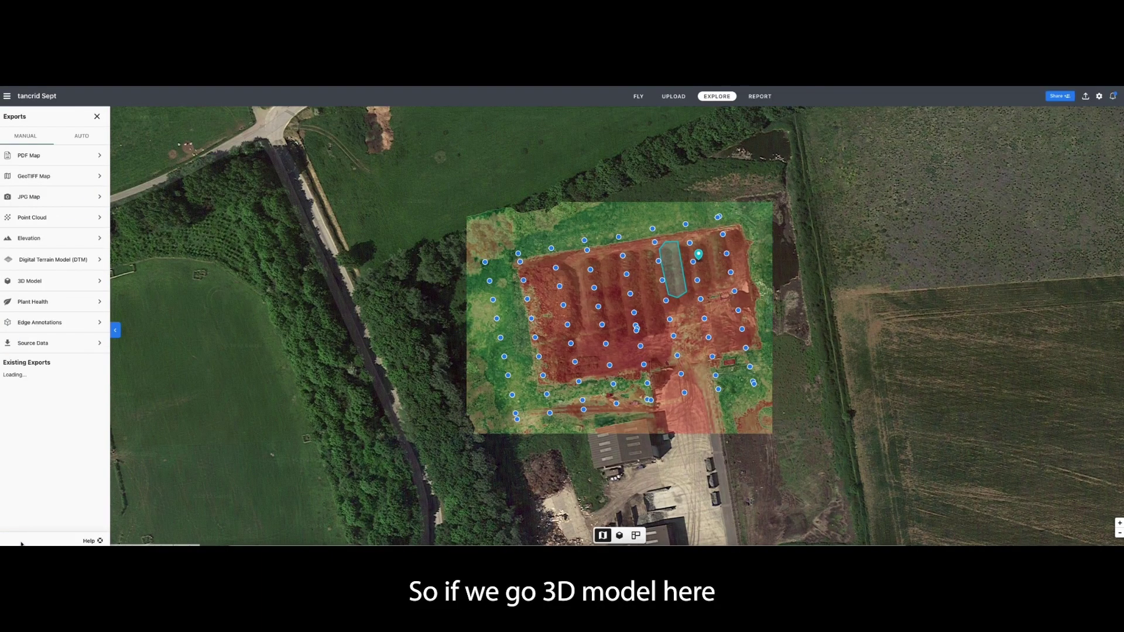
# - Check the 3D Model export options and view the site's 3D mesh from the opposite side, then close the exports
pyautogui.click(39, 285)
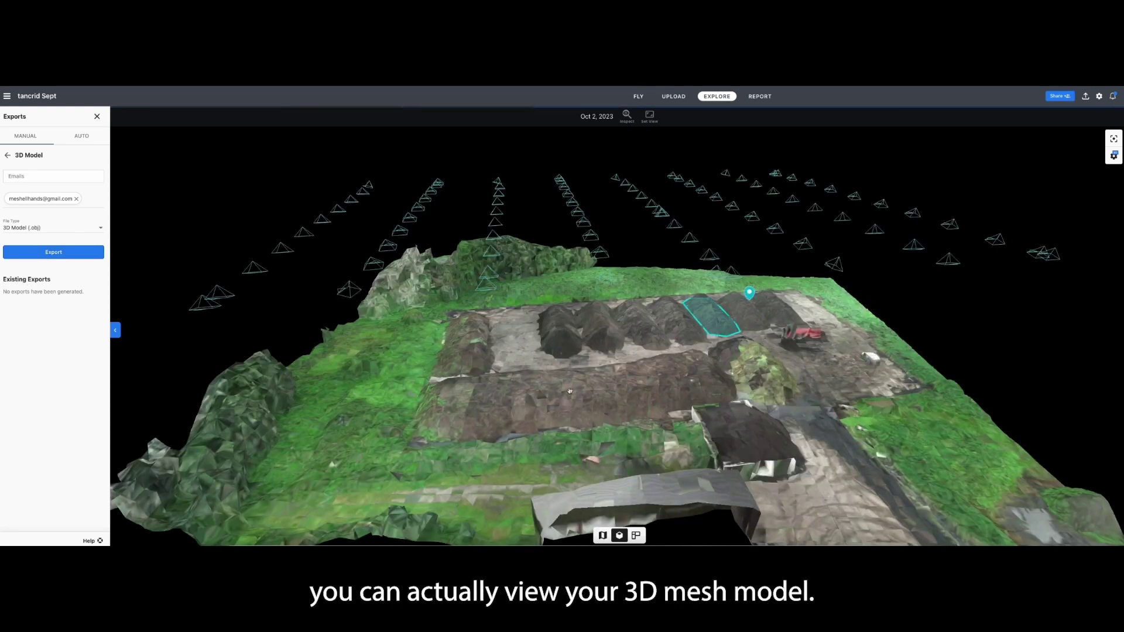
pyautogui.moveTo(570, 391); pyautogui.dragTo(128, 371)
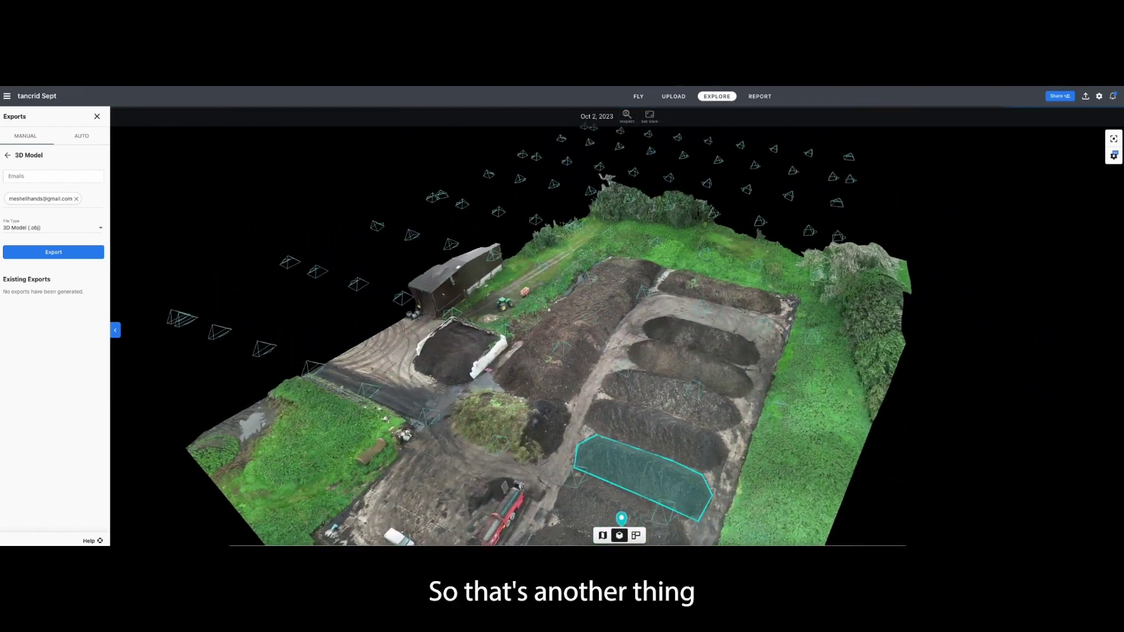
pyautogui.click(97, 116)
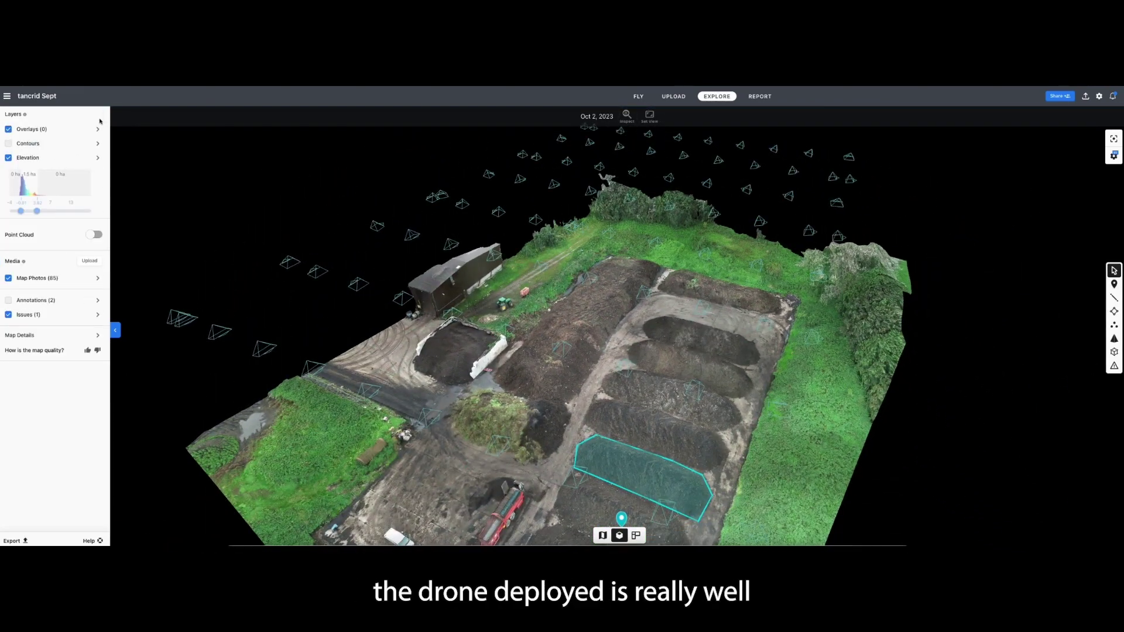
# - Return to the project list, open the Project Progress Example and examine its annotated construction site map up close
pyautogui.click(35, 96)
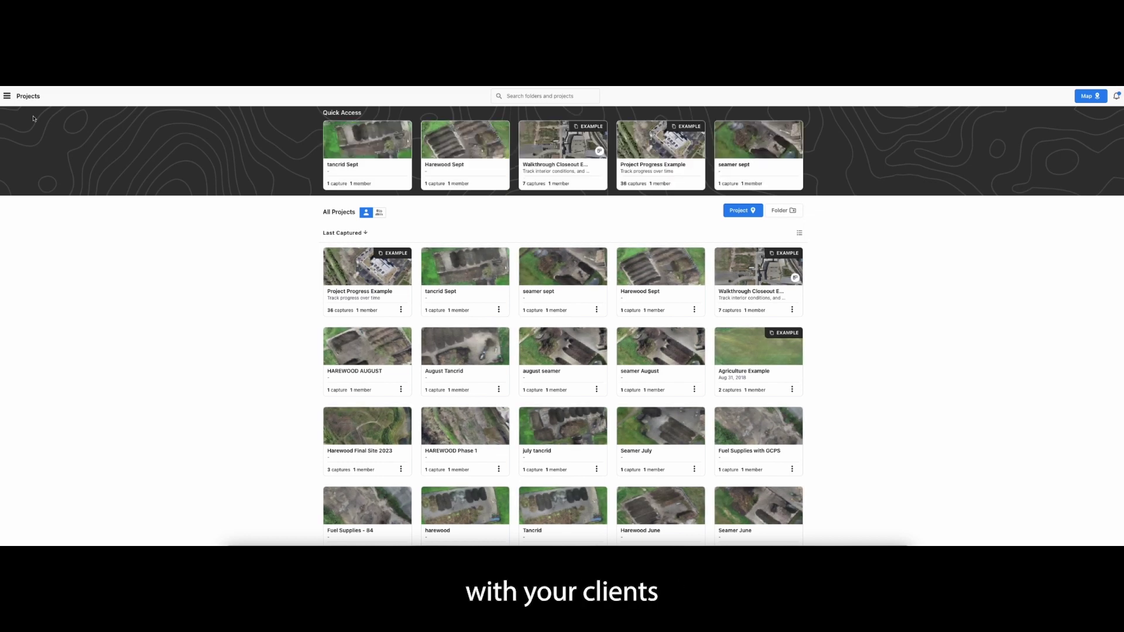
pyautogui.click(597, 309)
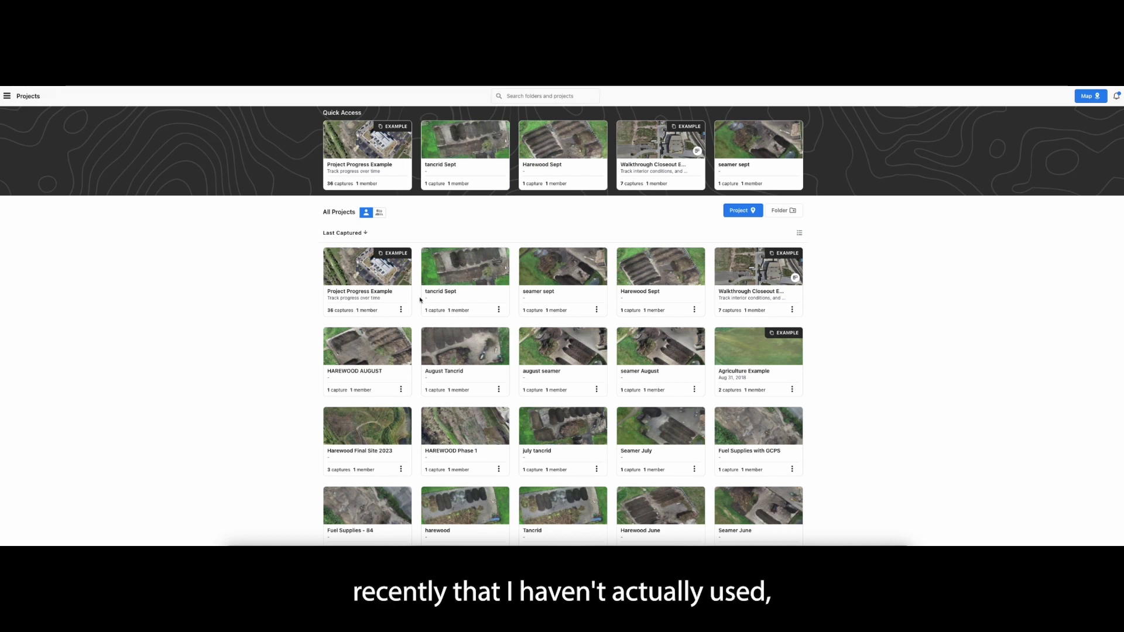
pyautogui.click(392, 280)
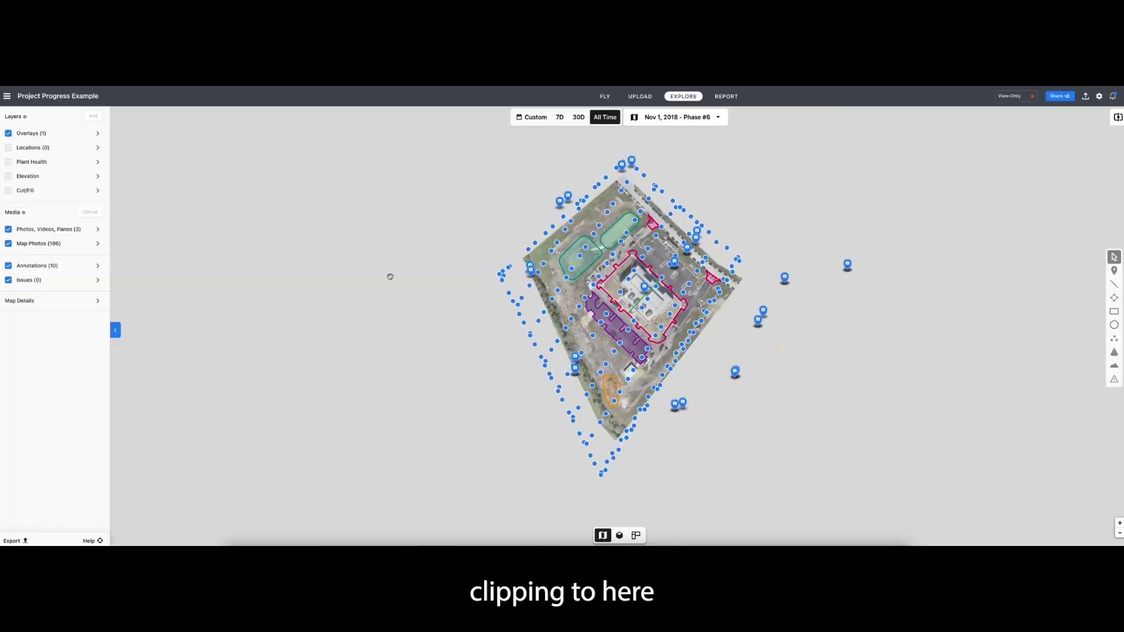
pyautogui.scroll(3, 633, 254)
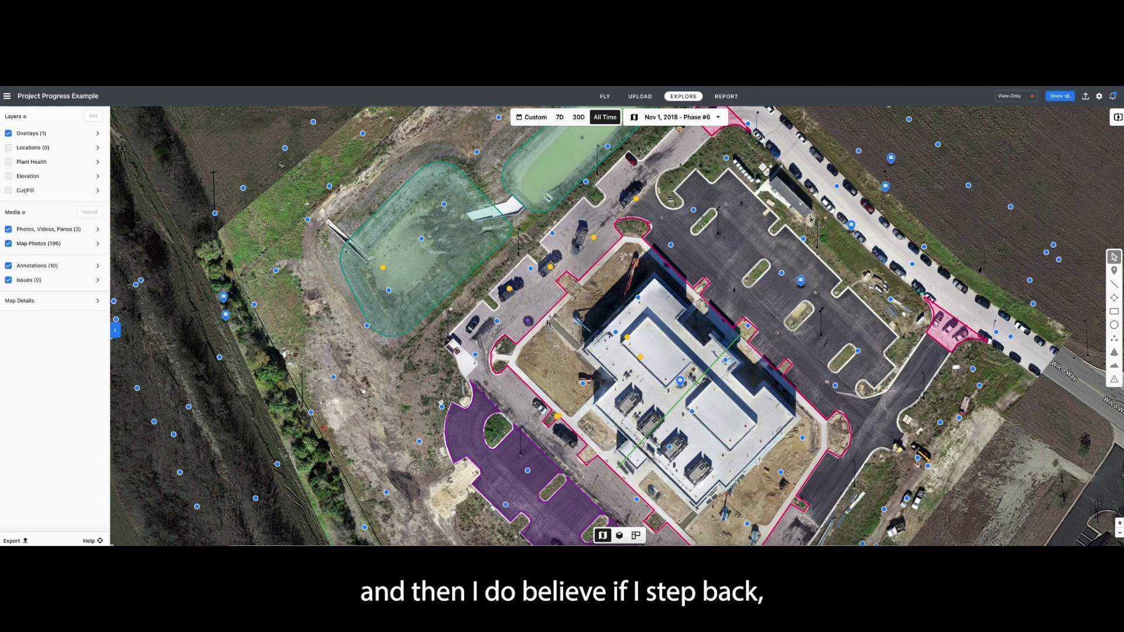
# - Open the Walkthrough Closeout Example, explore the indoor 360-degree walkthrough from its path on the map, and exit back to the map
pyautogui.hotkey('alt', 'Left')
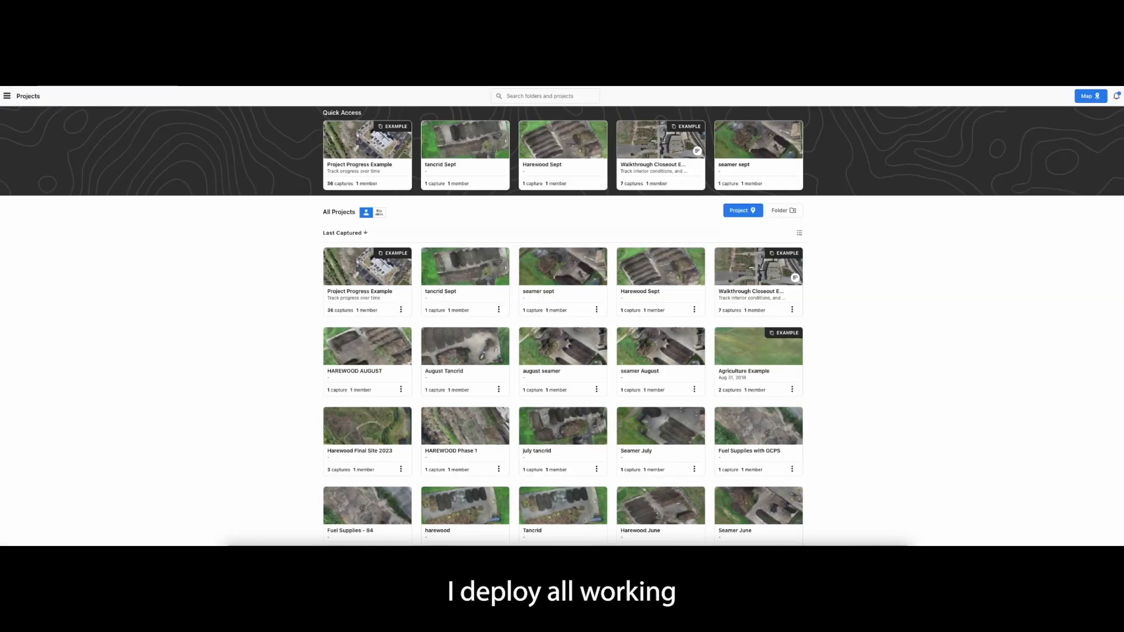
pyautogui.click(755, 280)
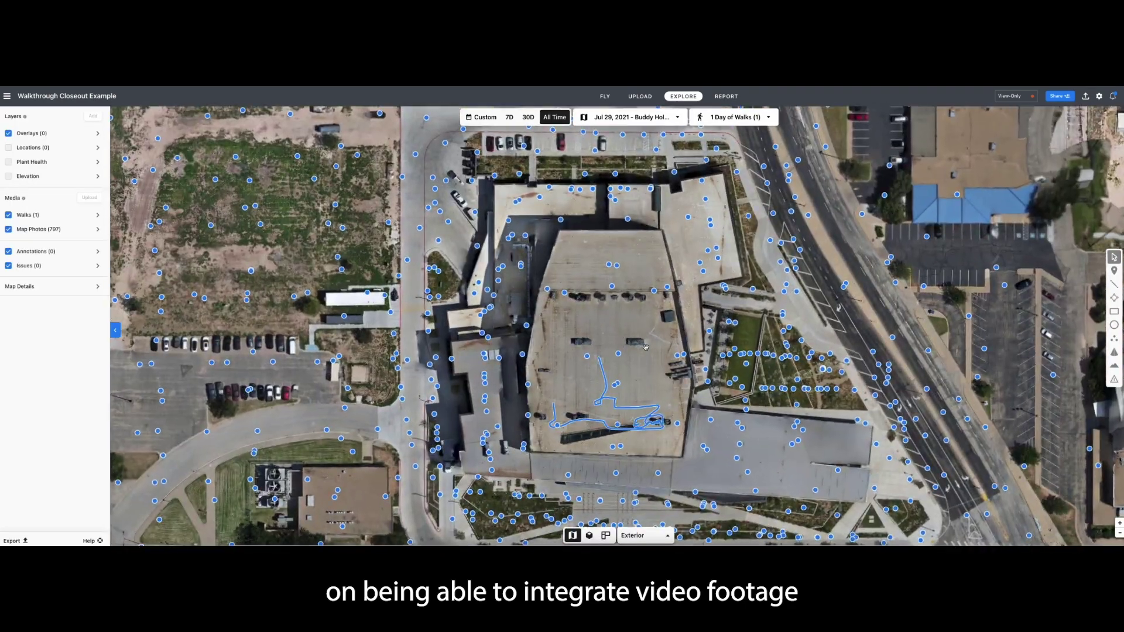
pyautogui.moveTo(641, 423)
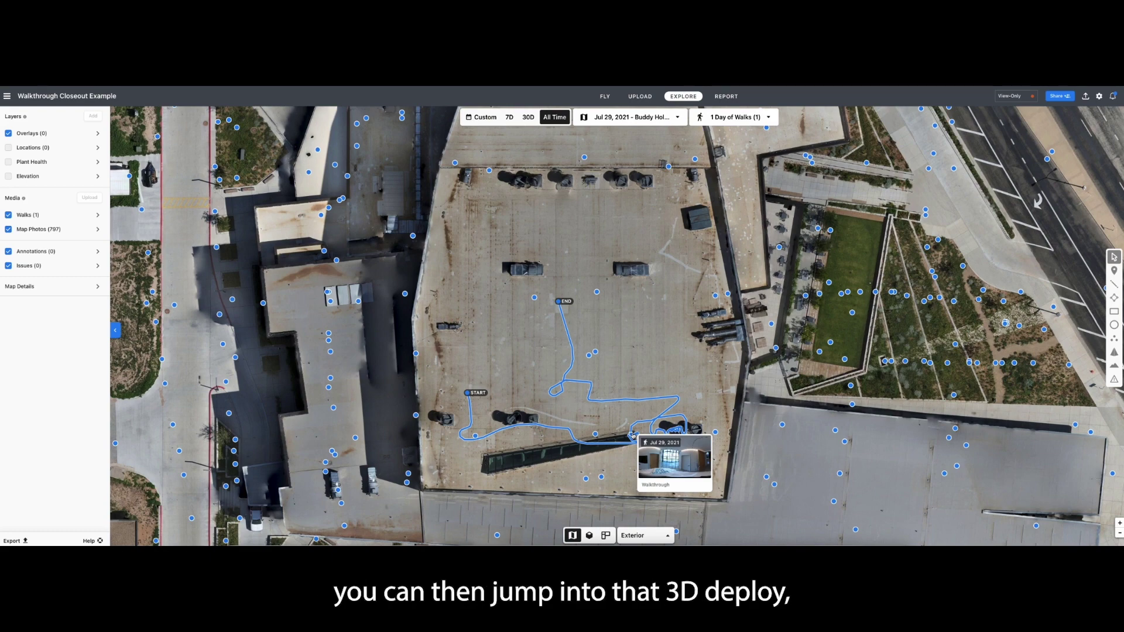
pyautogui.click(632, 434)
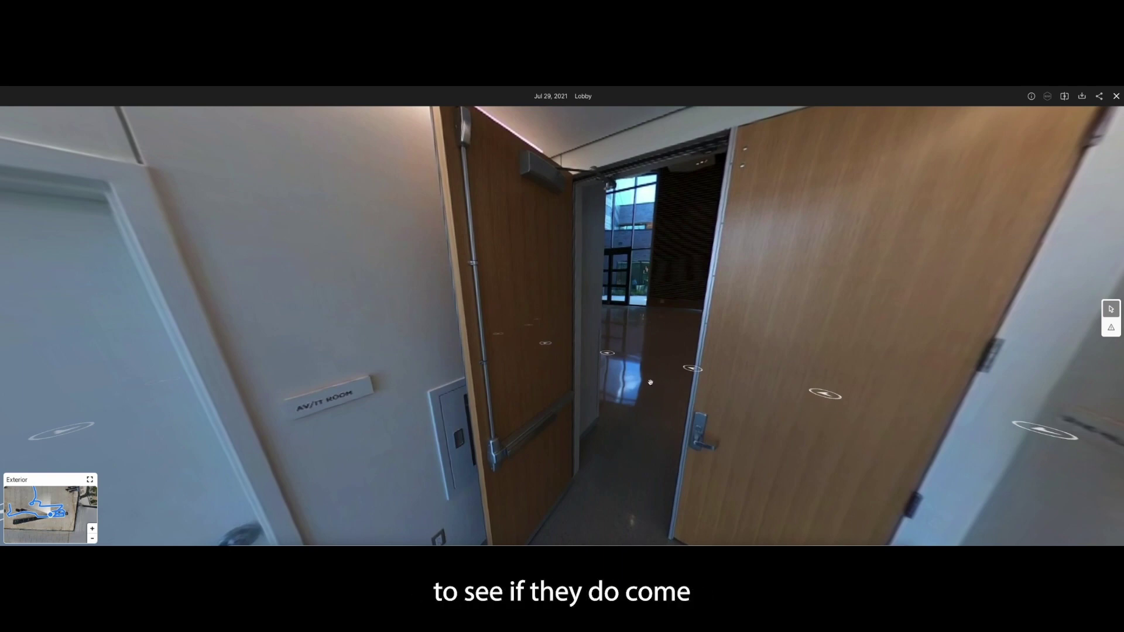
pyautogui.click(656, 384)
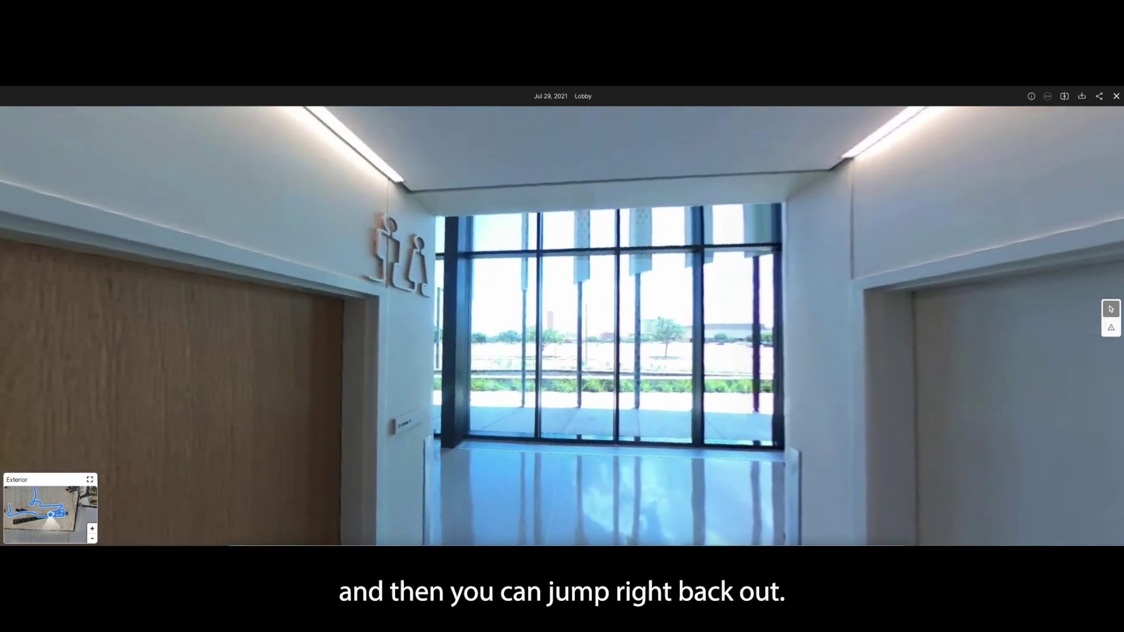
pyautogui.press('Escape')
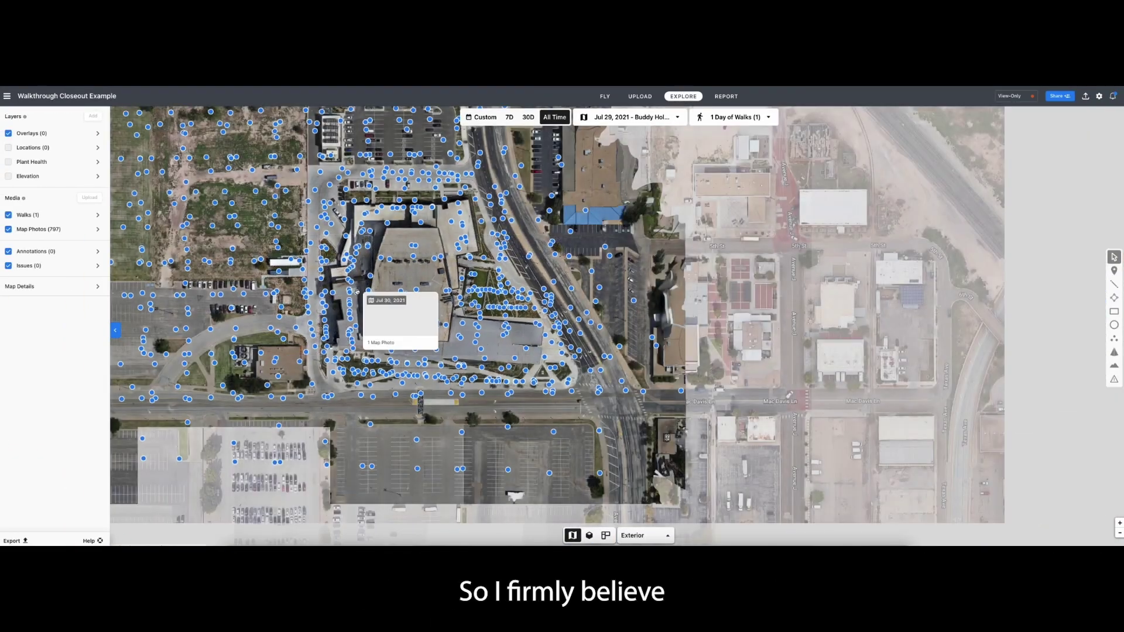
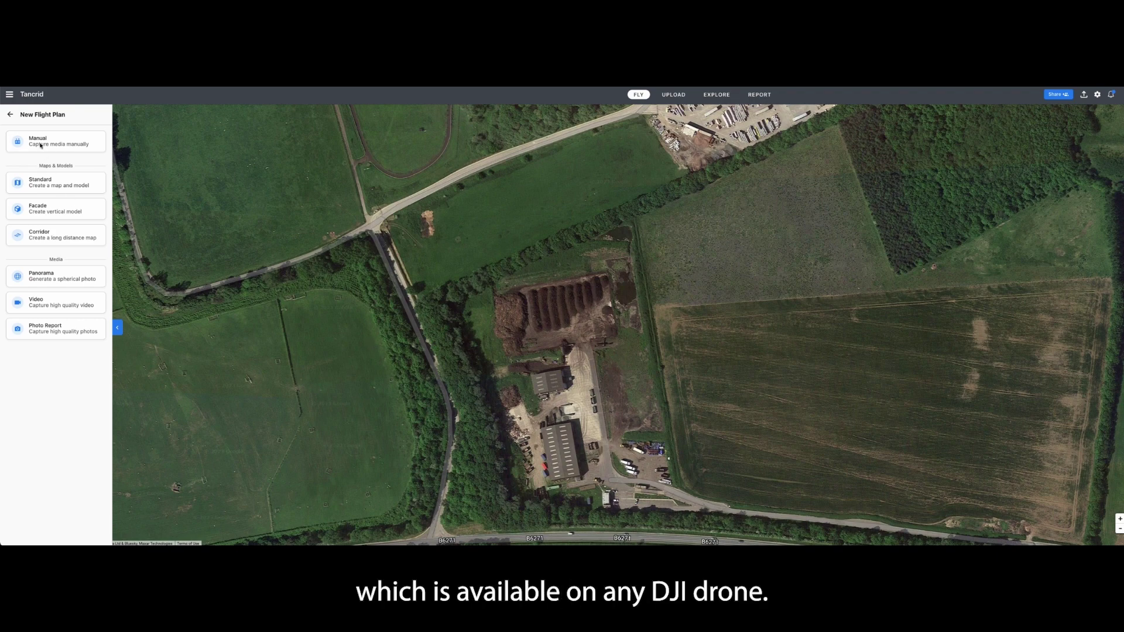
# - Create a standard map flight plan for Tancrid, fit its four corners closely around the stockpile yard, and review its advanced settings
pyautogui.click(46, 182)
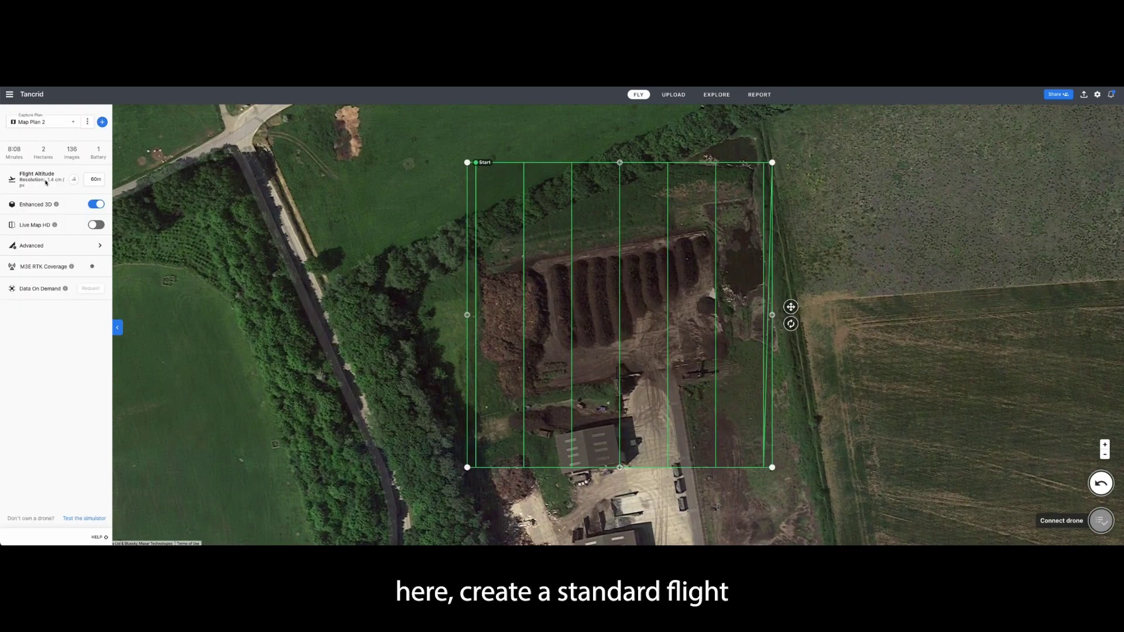
pyautogui.moveTo(468, 162); pyautogui.dragTo(471, 188)
pyautogui.moveTo(773, 162); pyautogui.dragTo(747, 242)
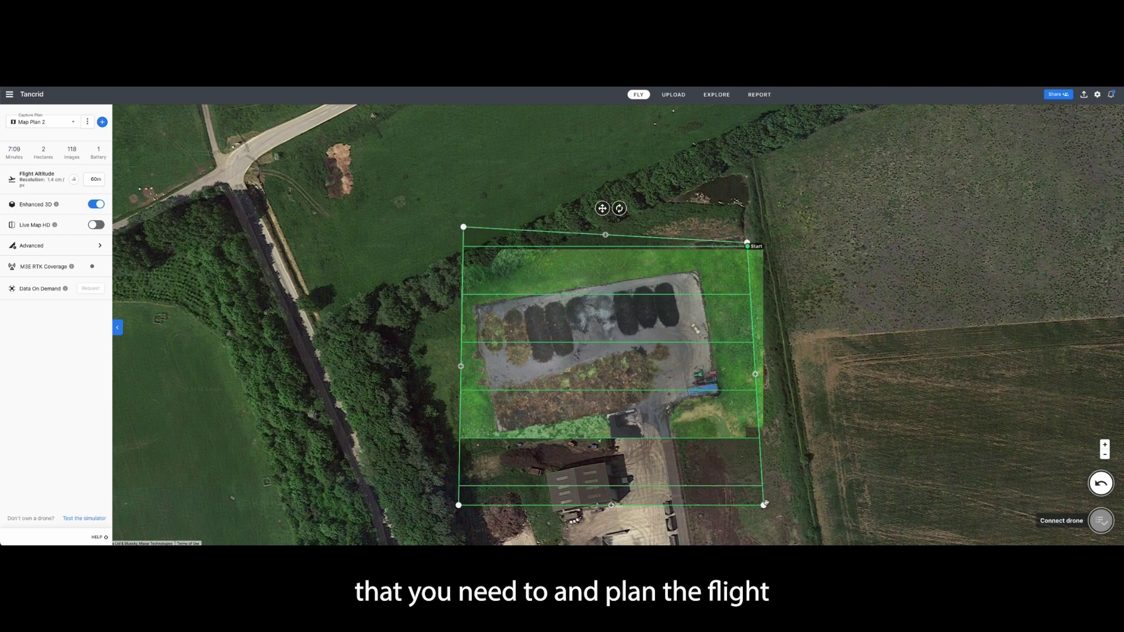
pyautogui.moveTo(764, 504); pyautogui.dragTo(758, 426)
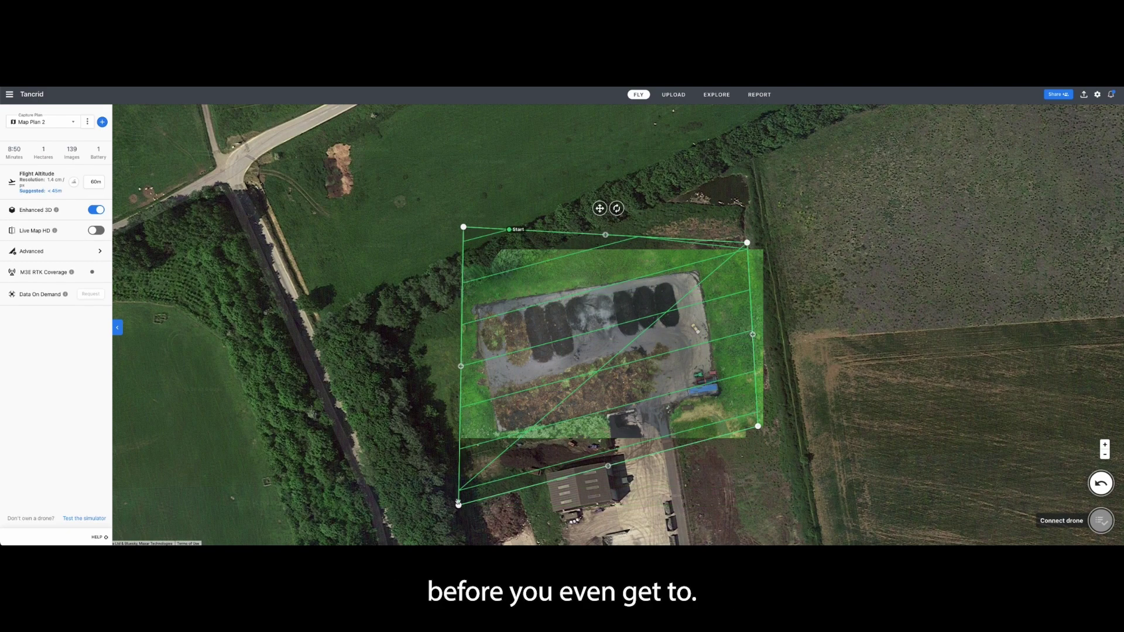
pyautogui.moveTo(458, 505); pyautogui.dragTo(476, 463)
pyautogui.moveTo(463, 227); pyautogui.dragTo(455, 276)
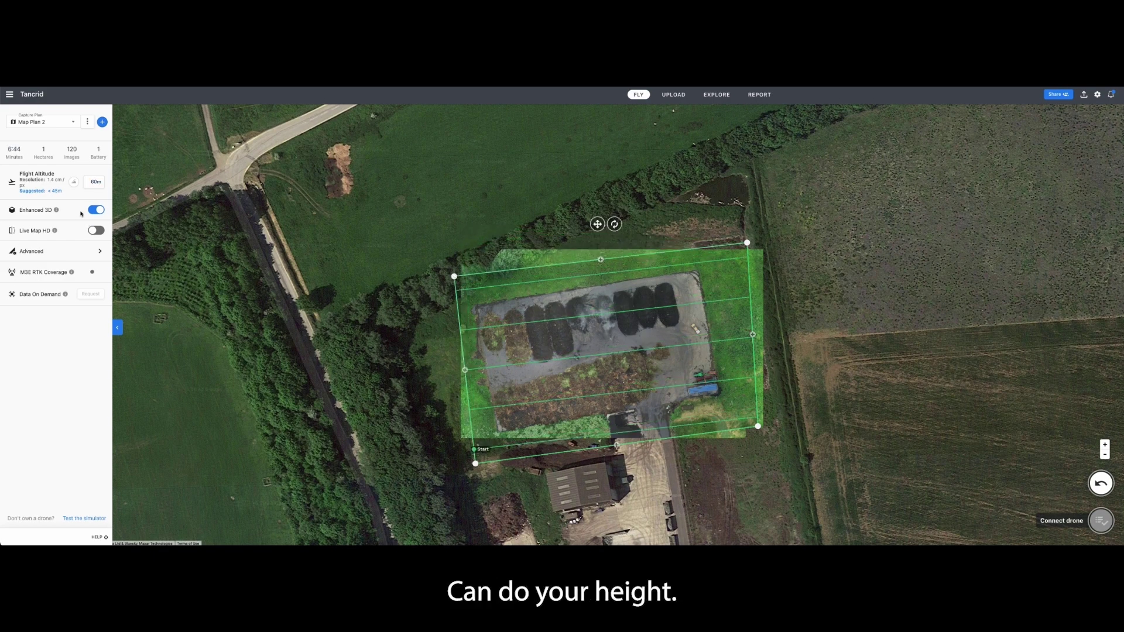
pyautogui.click(78, 250)
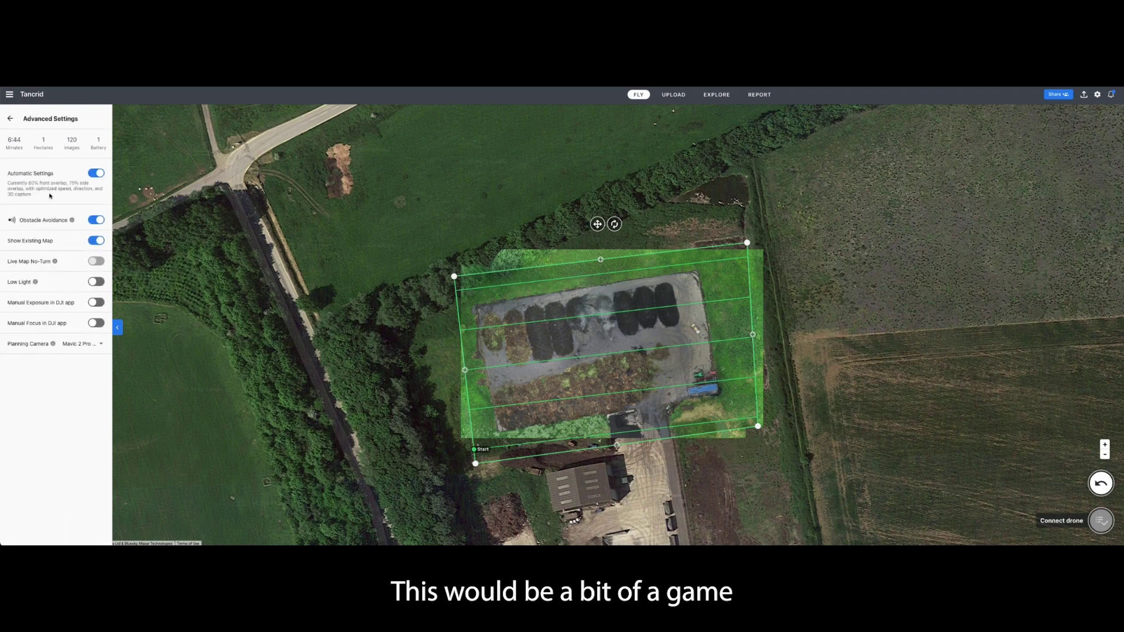
pyautogui.click(9, 120)
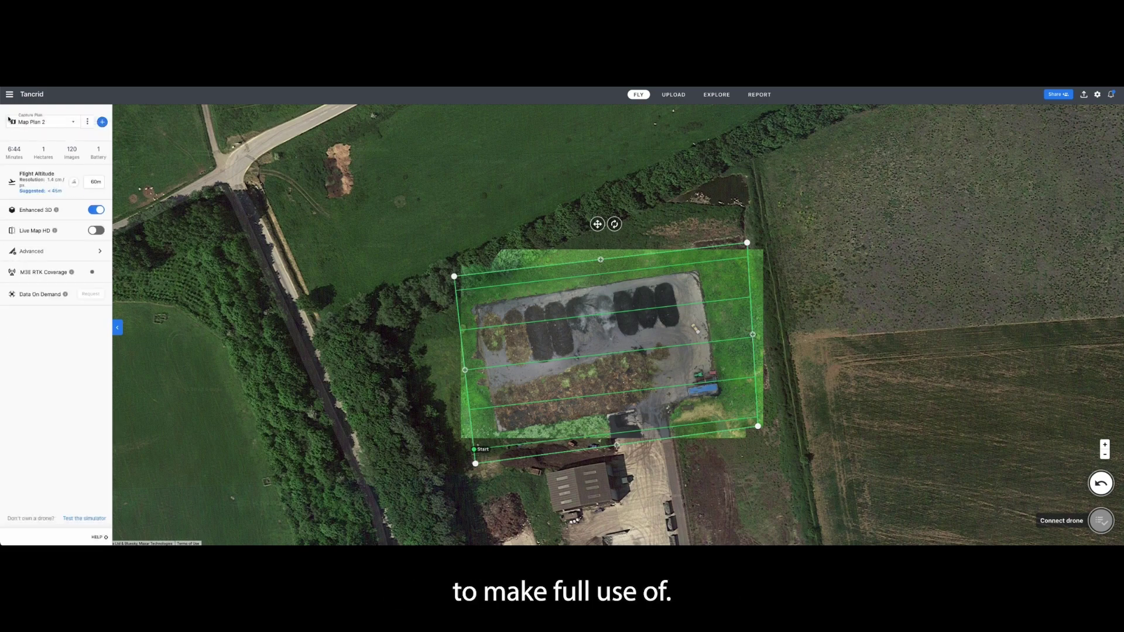